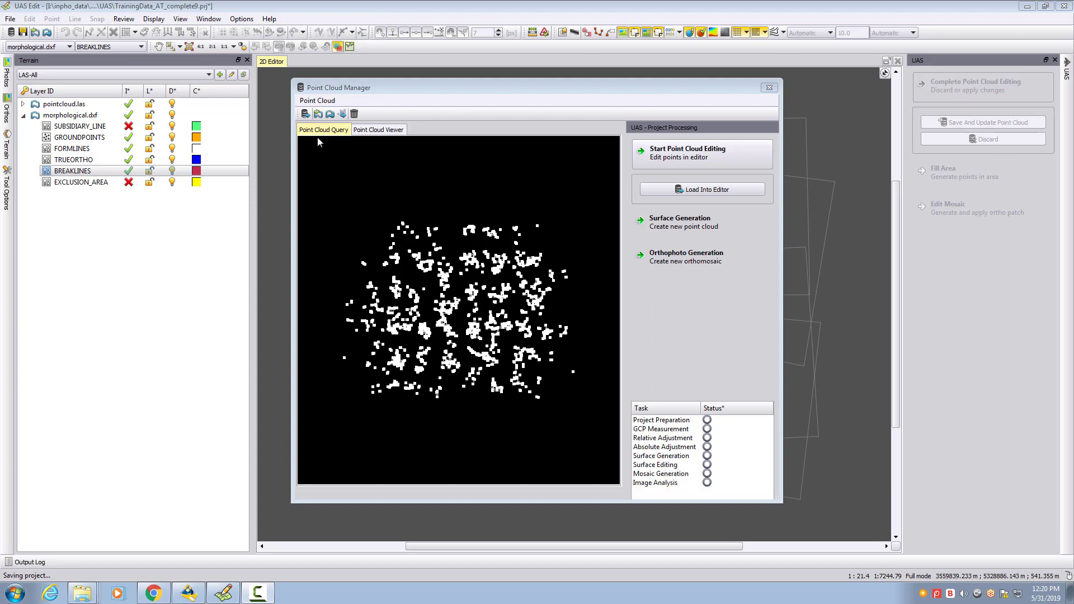
Drag a query rectangle in the Point Cloud Manager that encloses the entire point cloud.
{"action": "left_click", "coordinate": [317, 101]}
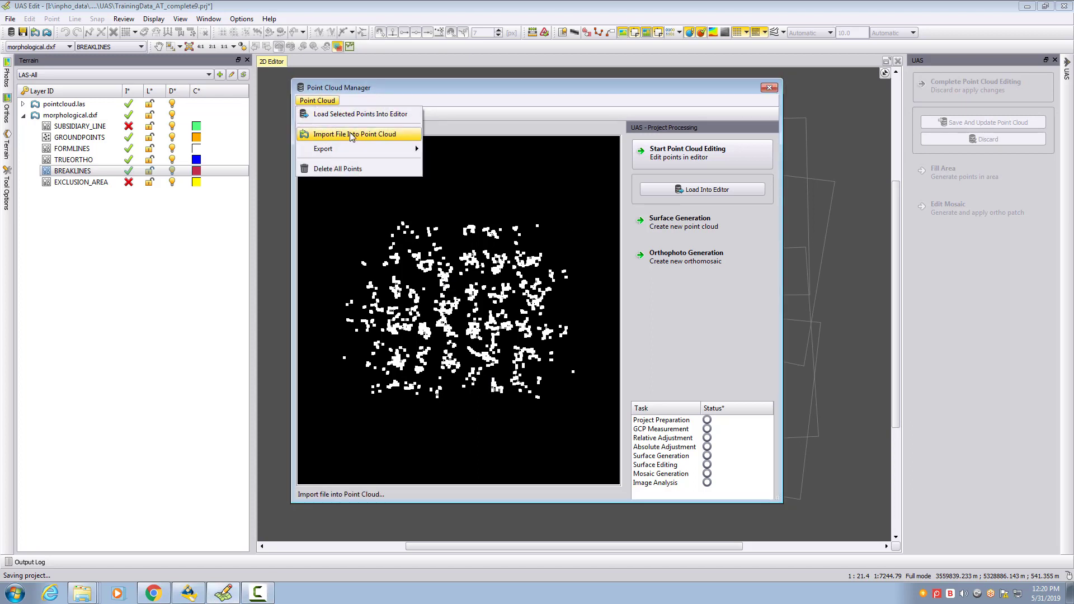
{"action": "left_click", "coordinate": [363, 93]}
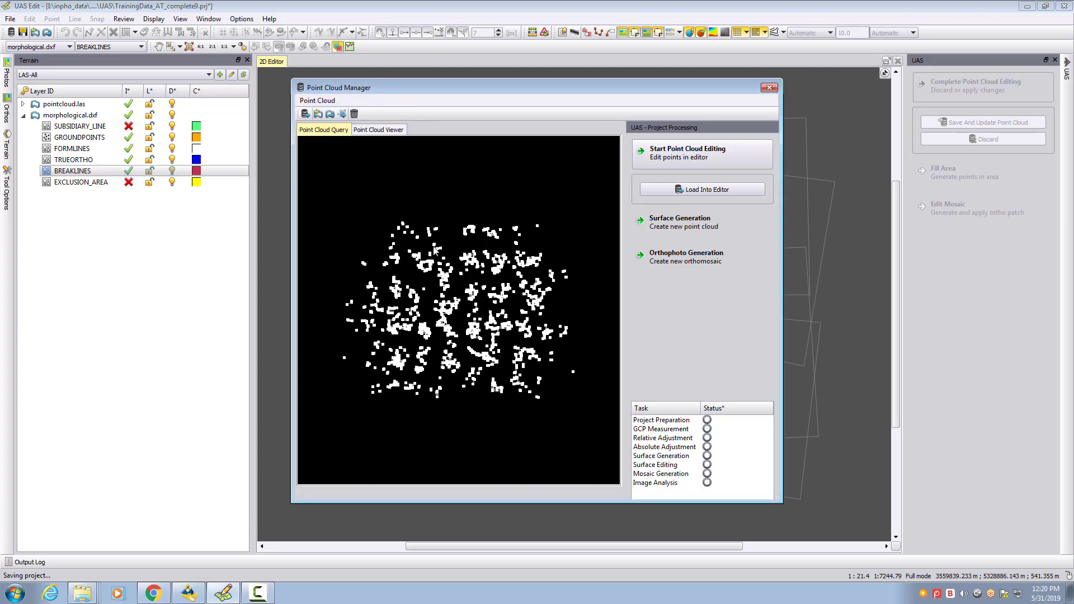
{"action": "left_click_drag", "start_coordinate": [333, 201], "coordinate": [602, 433]}
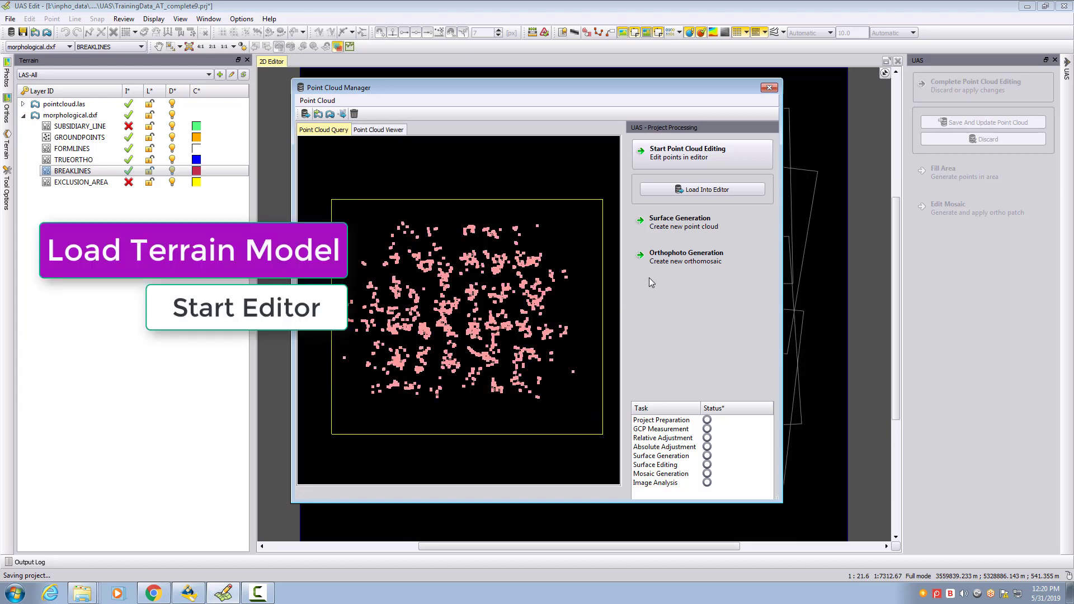
Load the selected point cloud points into the editor with Load Into Editor.
{"action": "left_click", "coordinate": [689, 193]}
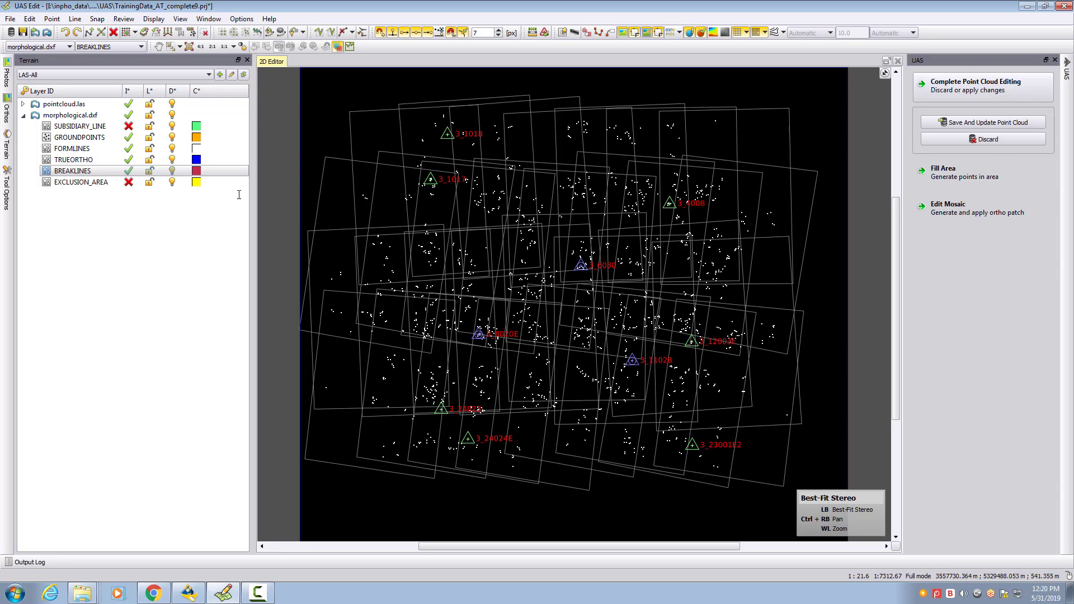
{"action": "left_click", "coordinate": [8, 148]}
{"action": "left_click", "coordinate": [8, 148]}
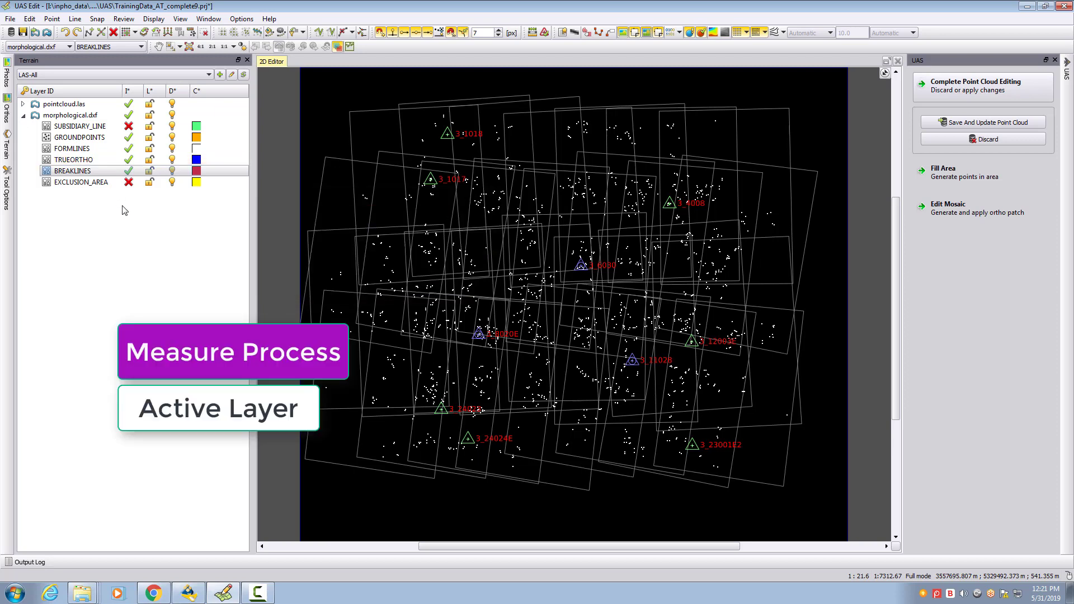
Briefly make EXCLUSION_AREA the active layer, then set BREAKLINES active again.
{"action": "right_click", "coordinate": [87, 171]}
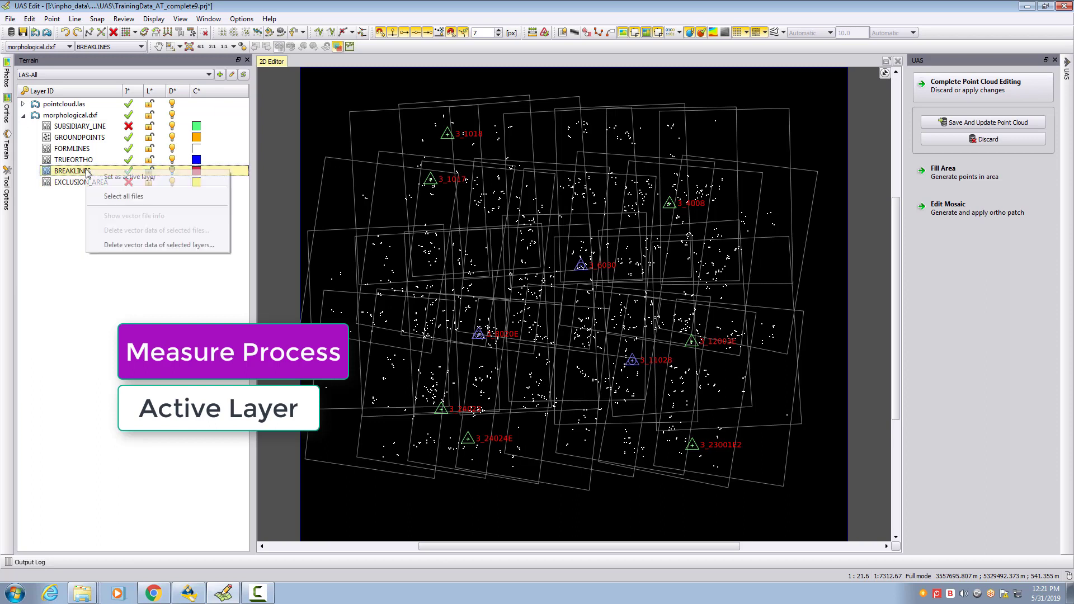
{"action": "left_click", "coordinate": [123, 177]}
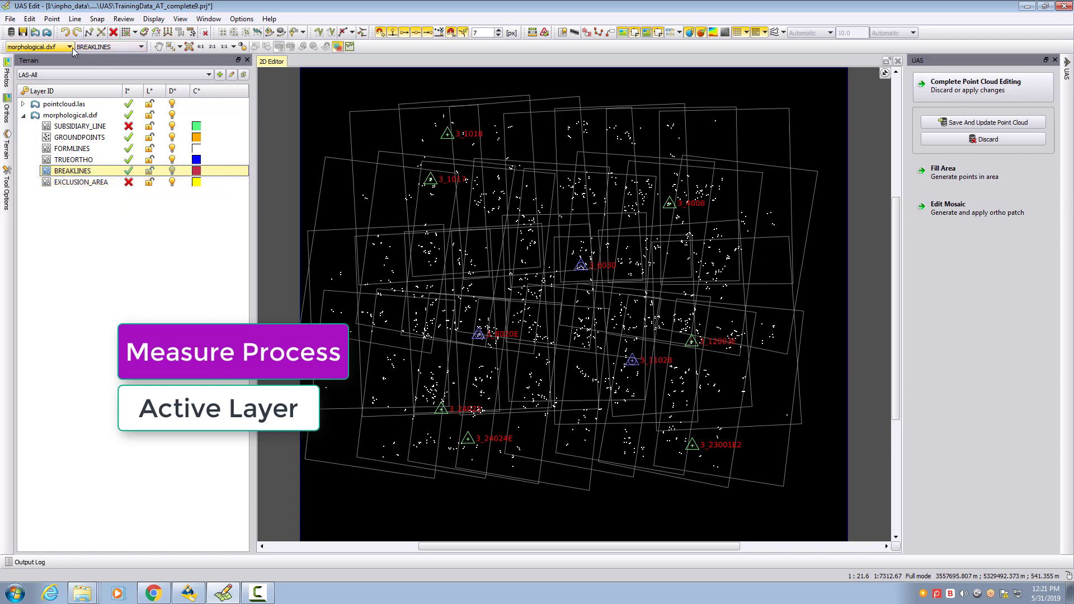
{"action": "right_click", "coordinate": [71, 183]}
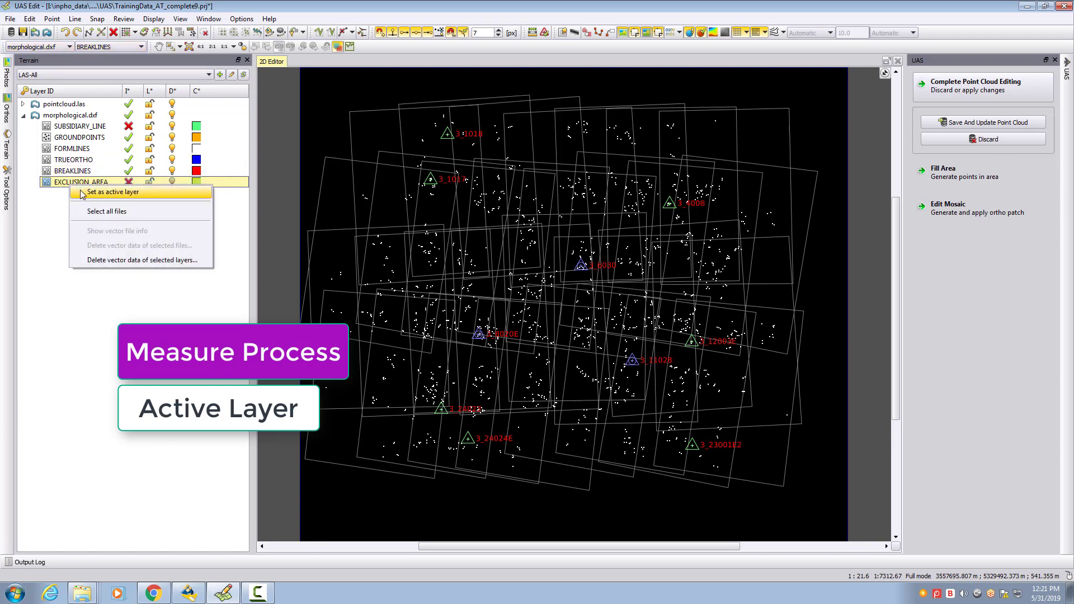
{"action": "left_click", "coordinate": [112, 192]}
{"action": "left_click", "coordinate": [80, 127]}
{"action": "right_click", "coordinate": [77, 171]}
{"action": "left_click", "coordinate": [112, 180]}
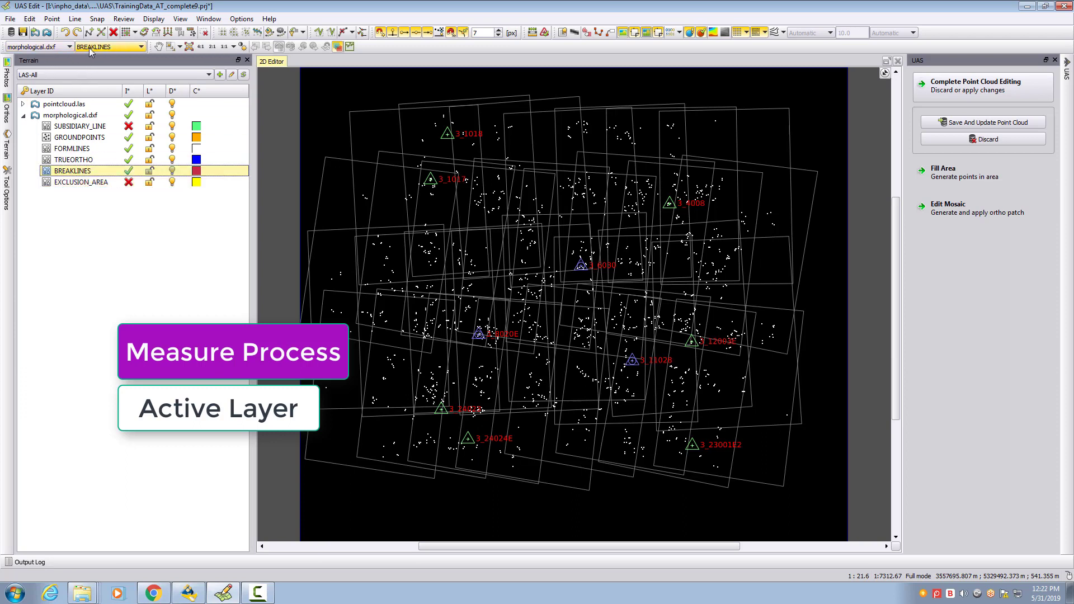
Open stereo images 2364 and 2365 at the map spot and bring the height near 568 m.
{"action": "left_click", "coordinate": [469, 255]}
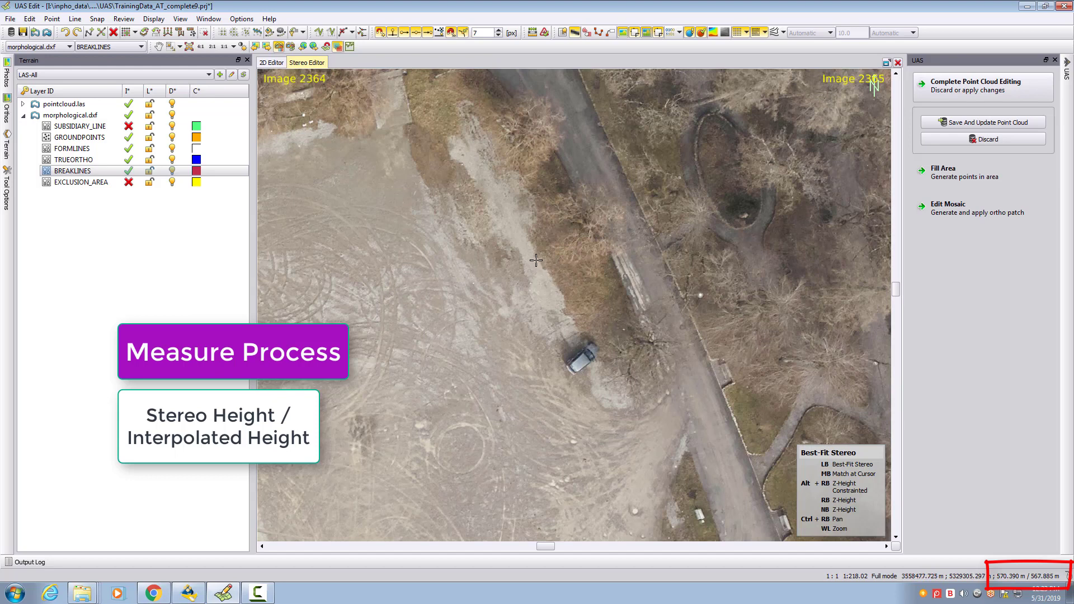
{"action": "right_click_drag", "start_coordinate": [536, 260], "coordinate": [536, 282]}
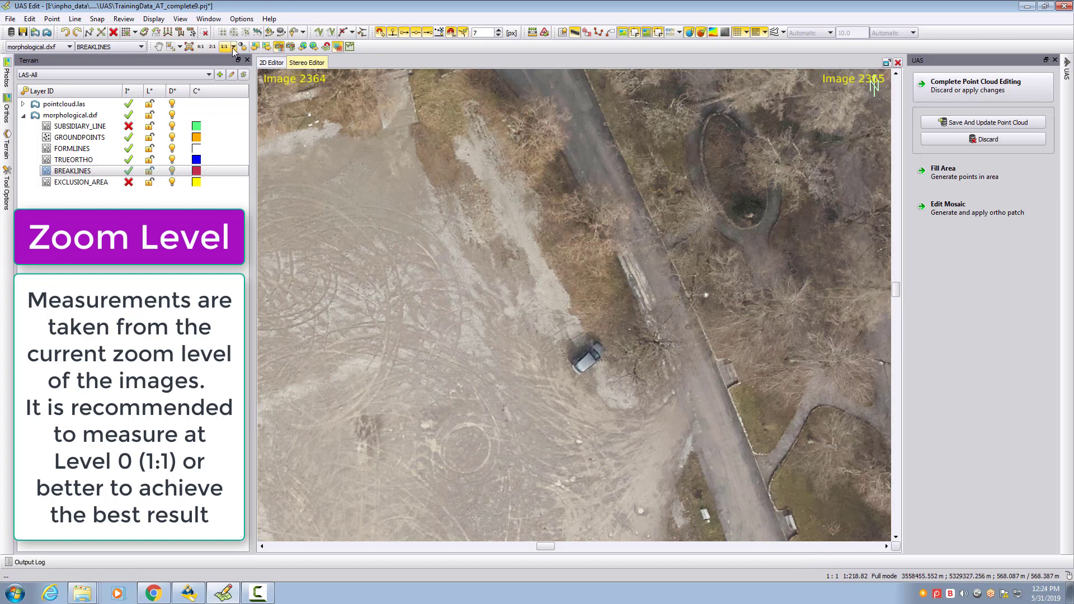
{"action": "left_click", "coordinate": [233, 47]}
{"action": "left_click", "coordinate": [229, 96]}
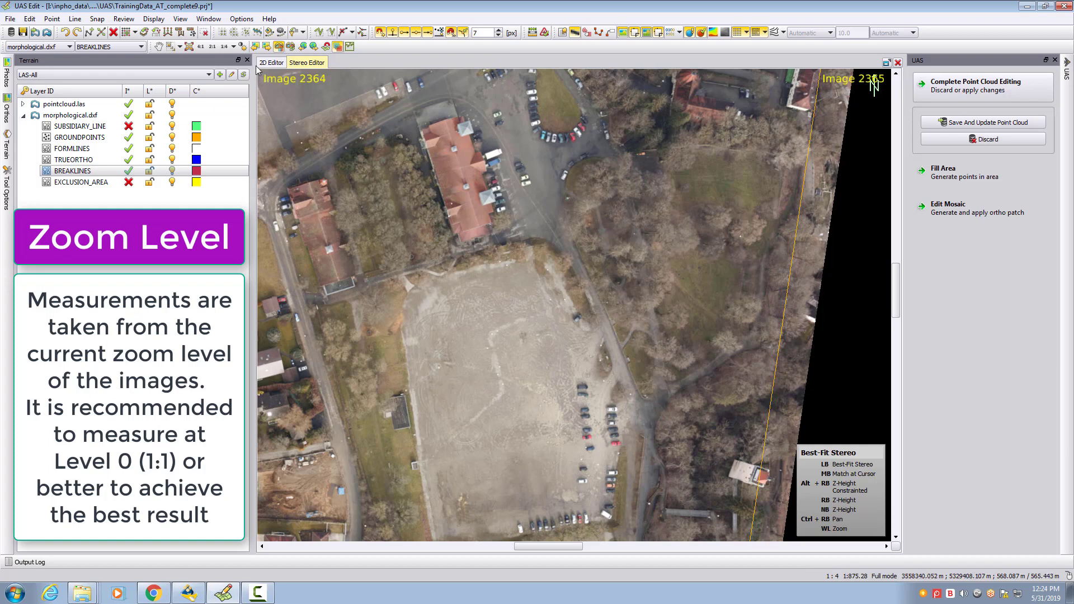
{"action": "left_click", "coordinate": [234, 47]}
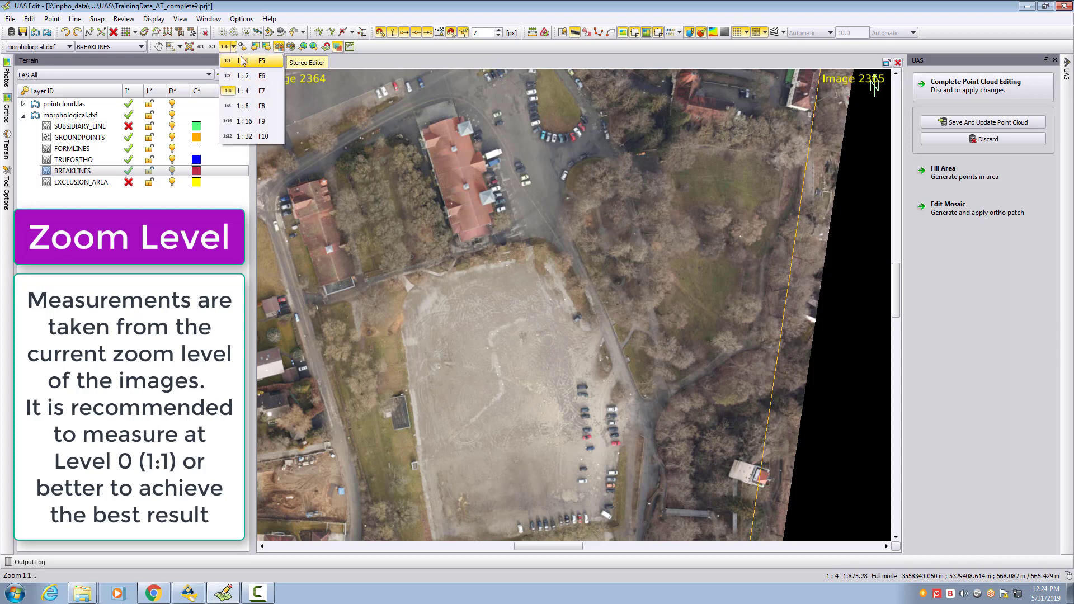
{"action": "left_click", "coordinate": [234, 48]}
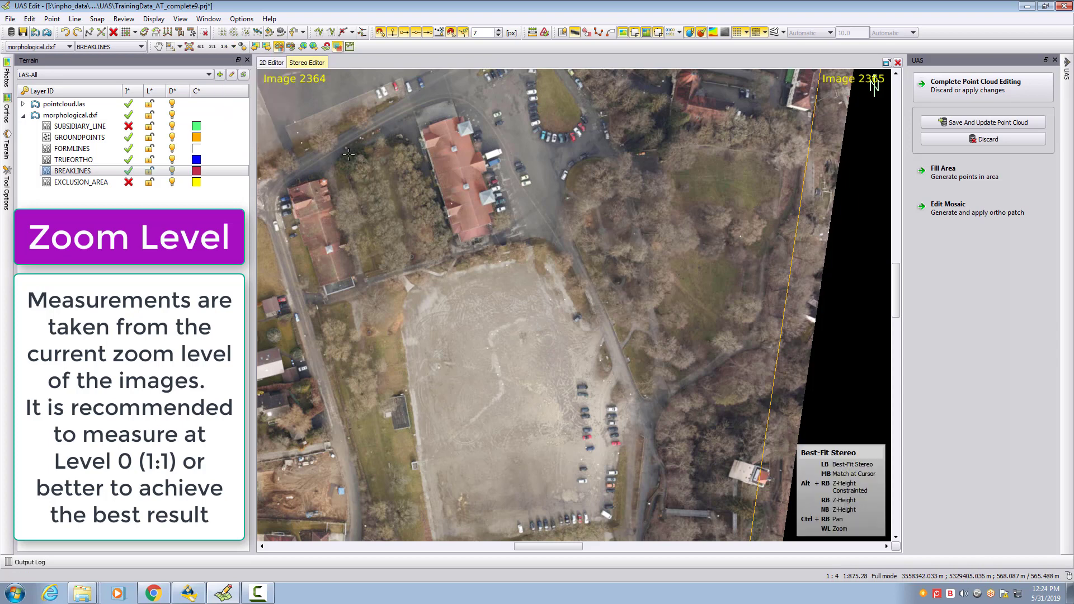
{"action": "scroll", "coordinate": [602, 298], "scroll_direction": "up", "scroll_amount": 2}
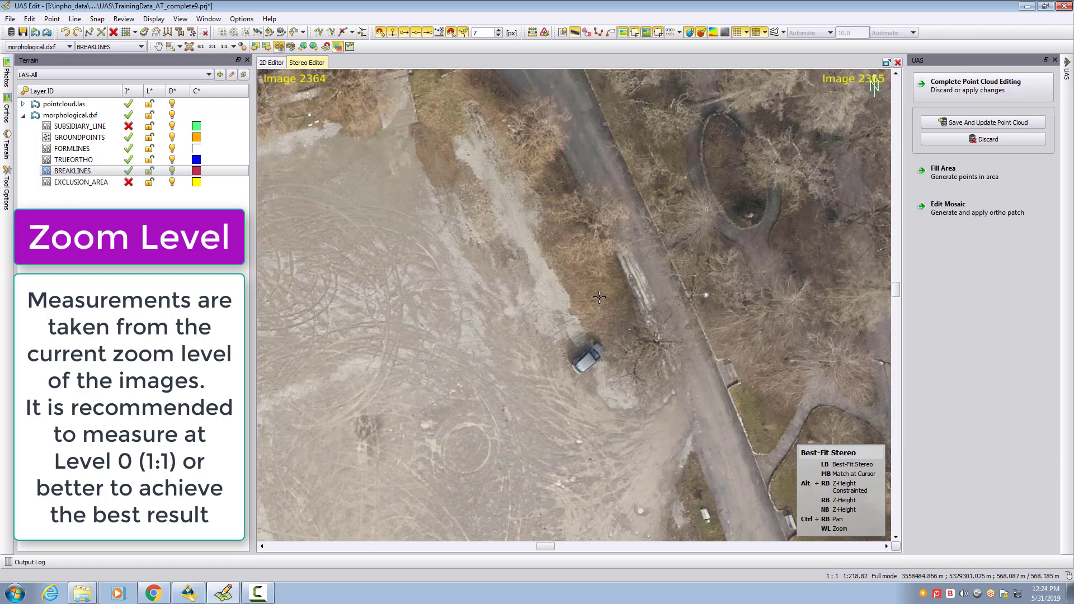
{"action": "scroll", "coordinate": [595, 297], "scroll_direction": "up", "scroll_amount": 1}
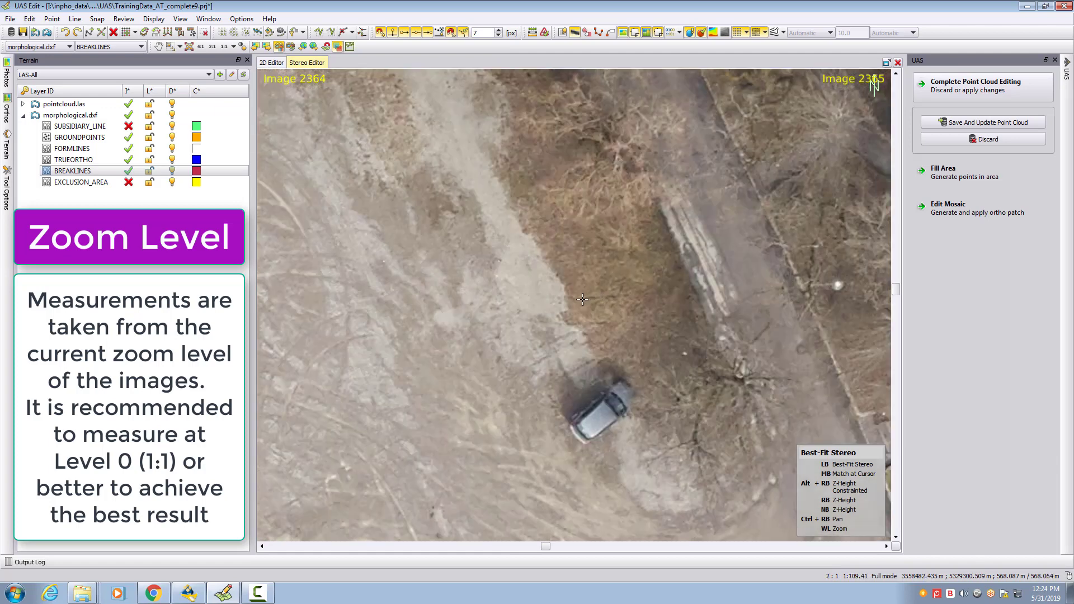
{"action": "scroll", "coordinate": [585, 297], "scroll_direction": "up", "scroll_amount": 1}
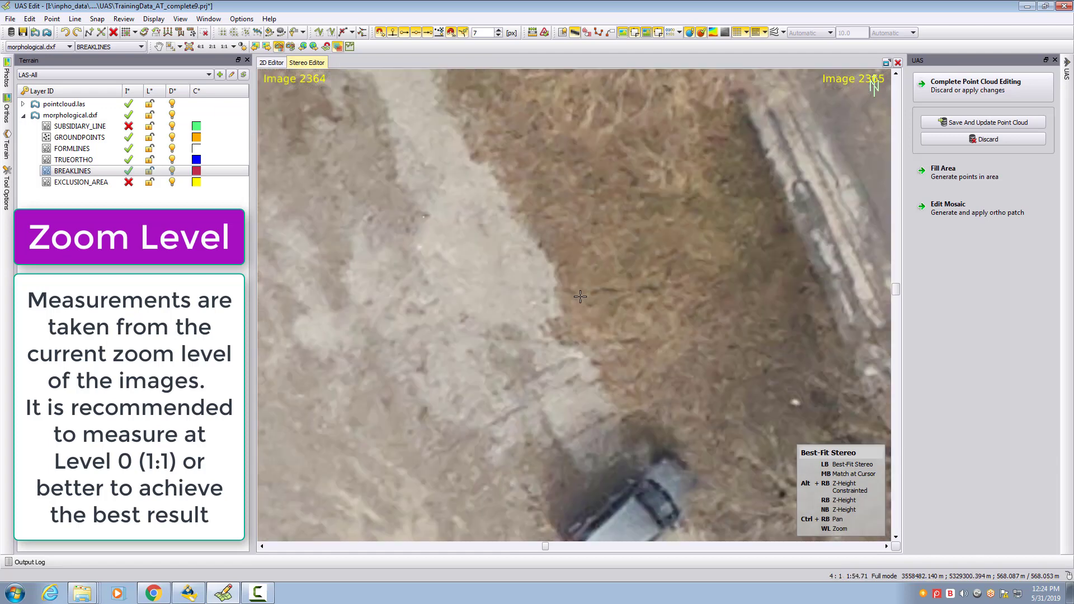
{"action": "scroll", "coordinate": [580, 297], "scroll_direction": "down", "scroll_amount": 2}
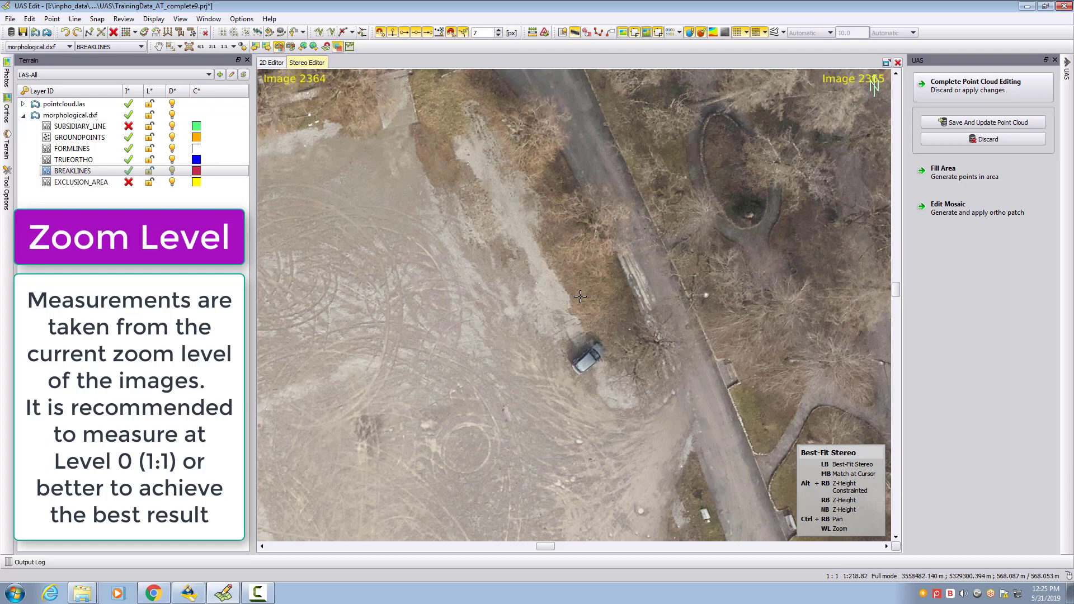
{"action": "scroll", "coordinate": [580, 296], "scroll_direction": "up", "scroll_amount": 2}
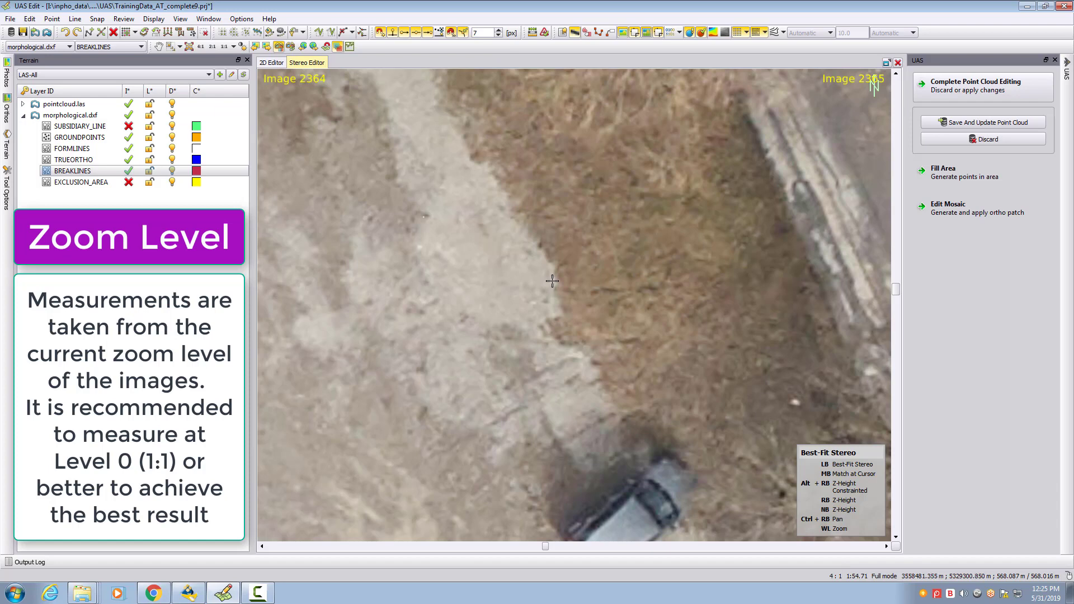
{"action": "scroll", "coordinate": [554, 281], "scroll_direction": "down", "scroll_amount": 2}
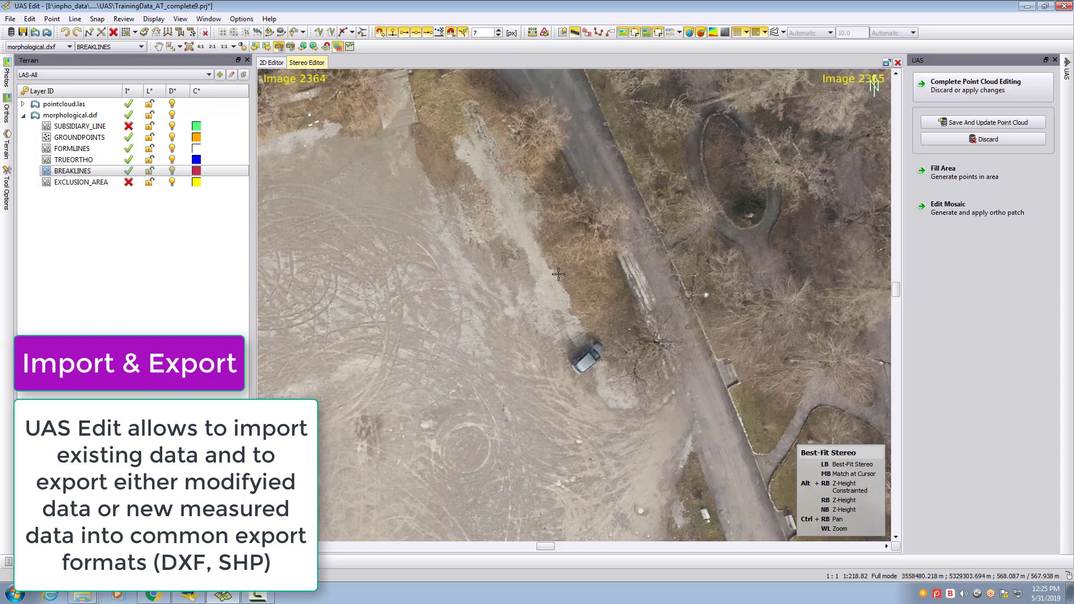
Import vector data from MORPHOLOGICAL_DATA_Relinghoehe.dxf in the BRIDGE folder.
{"action": "left_click", "coordinate": [10, 19]}
{"action": "mouse_move", "coordinate": [22, 103]}
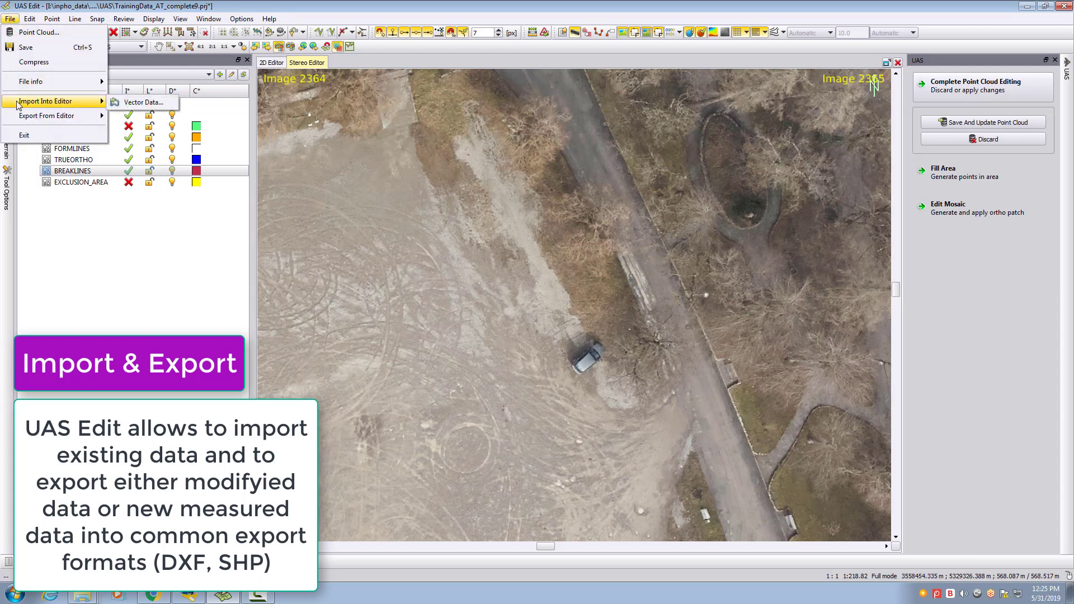
{"action": "left_click", "coordinate": [128, 104]}
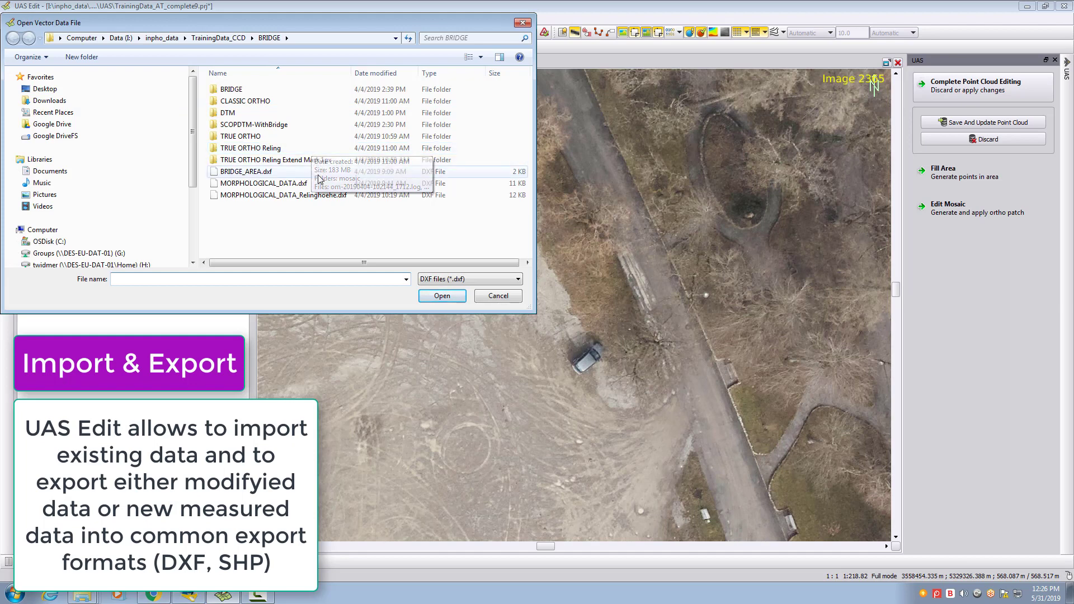
{"action": "left_click", "coordinate": [292, 197]}
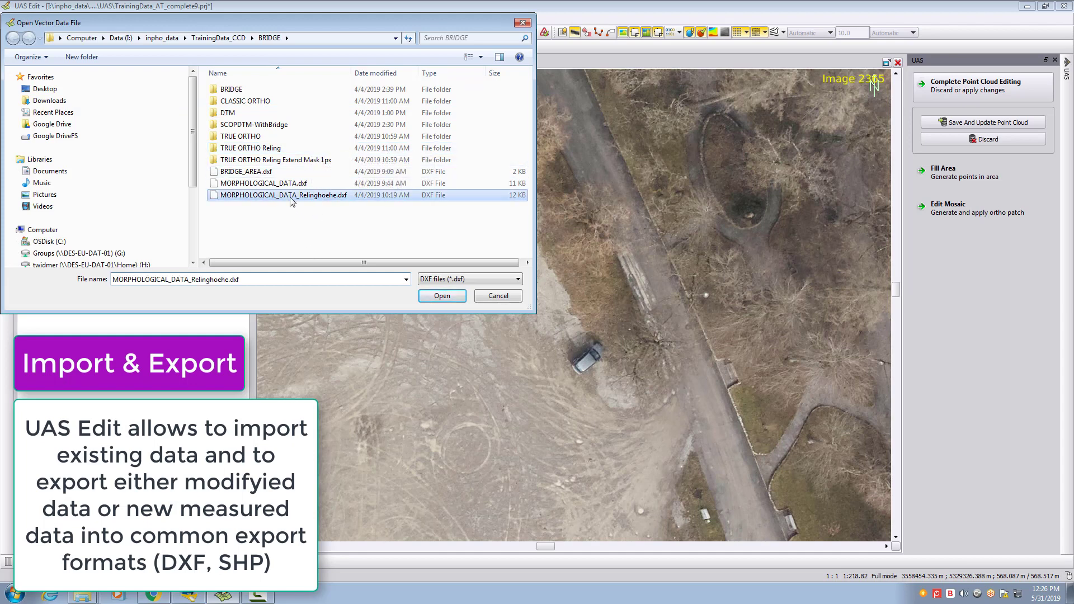
Map the imported BREAKLINES and TRUEORTHO layers onto the existing same-named layers and finish importing.
{"action": "left_click", "coordinate": [442, 296]}
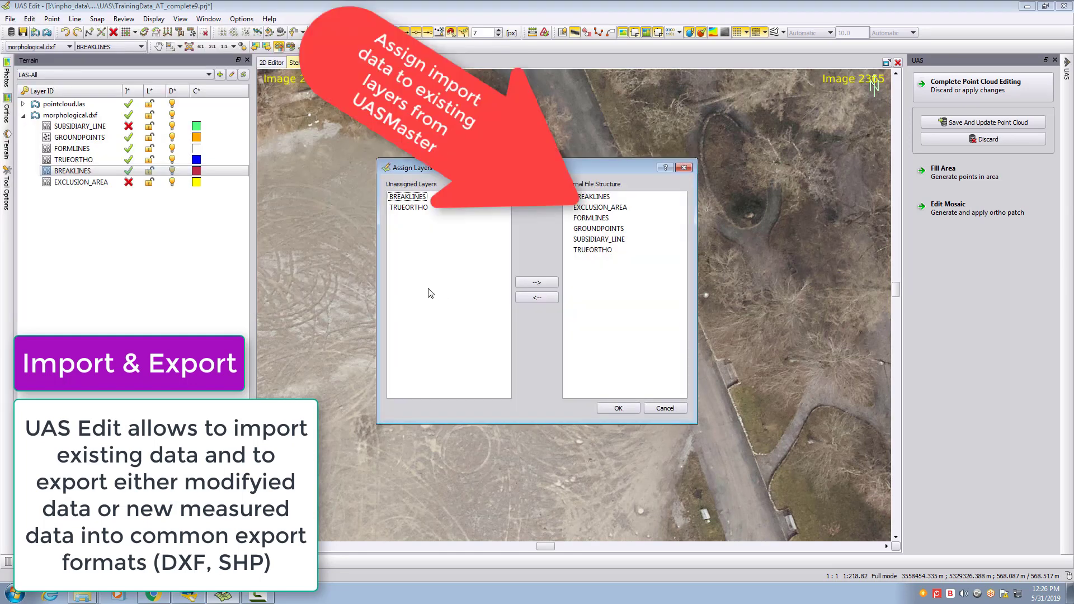
{"action": "left_click", "coordinate": [405, 200]}
{"action": "left_click", "coordinate": [594, 197]}
{"action": "left_click", "coordinate": [554, 281]}
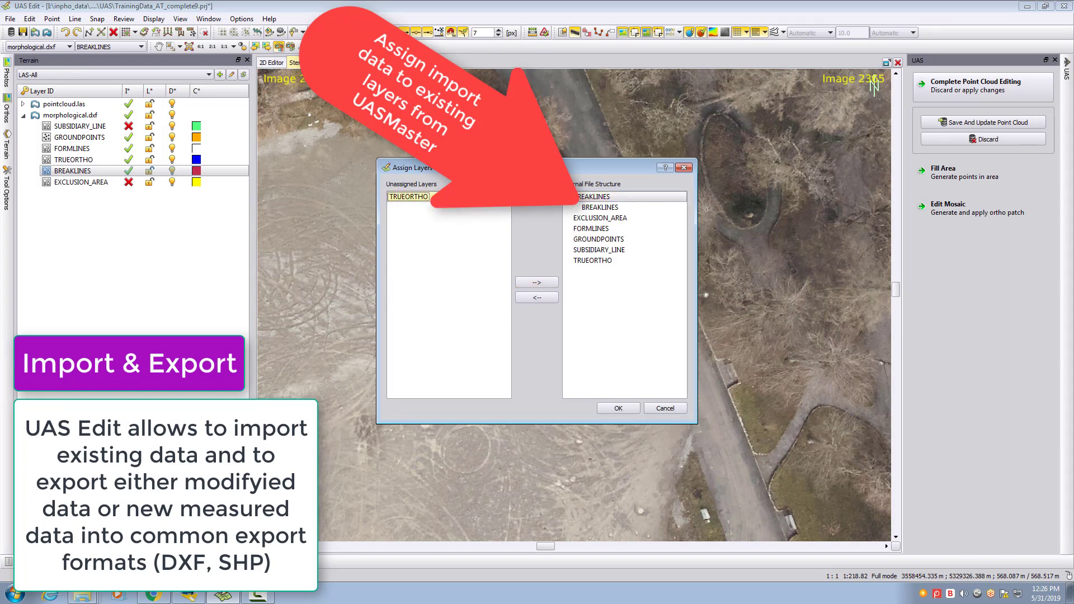
{"action": "left_click", "coordinate": [585, 263]}
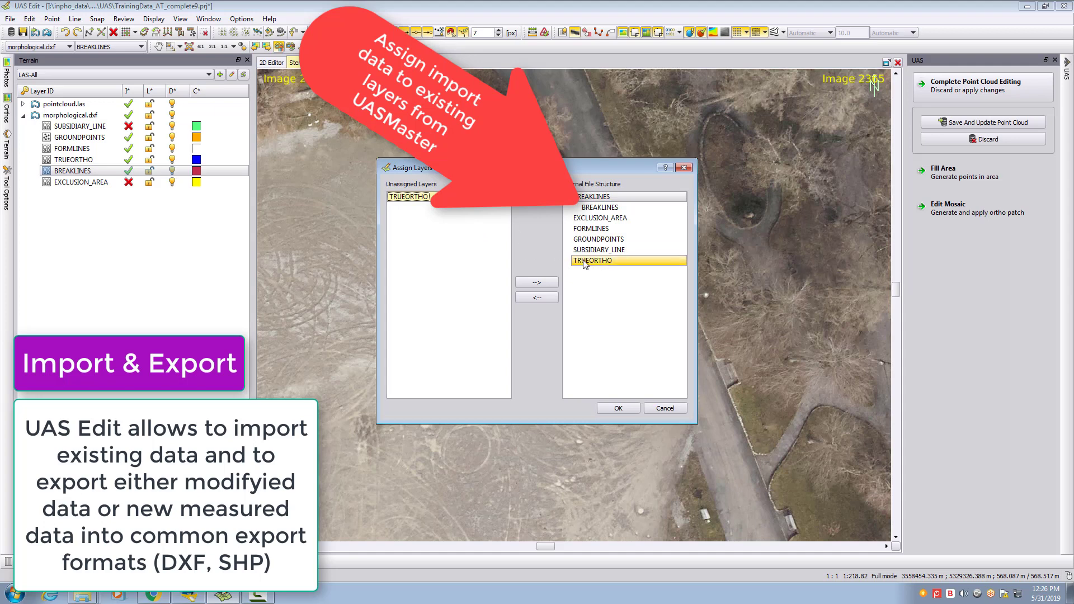
{"action": "left_click", "coordinate": [550, 286]}
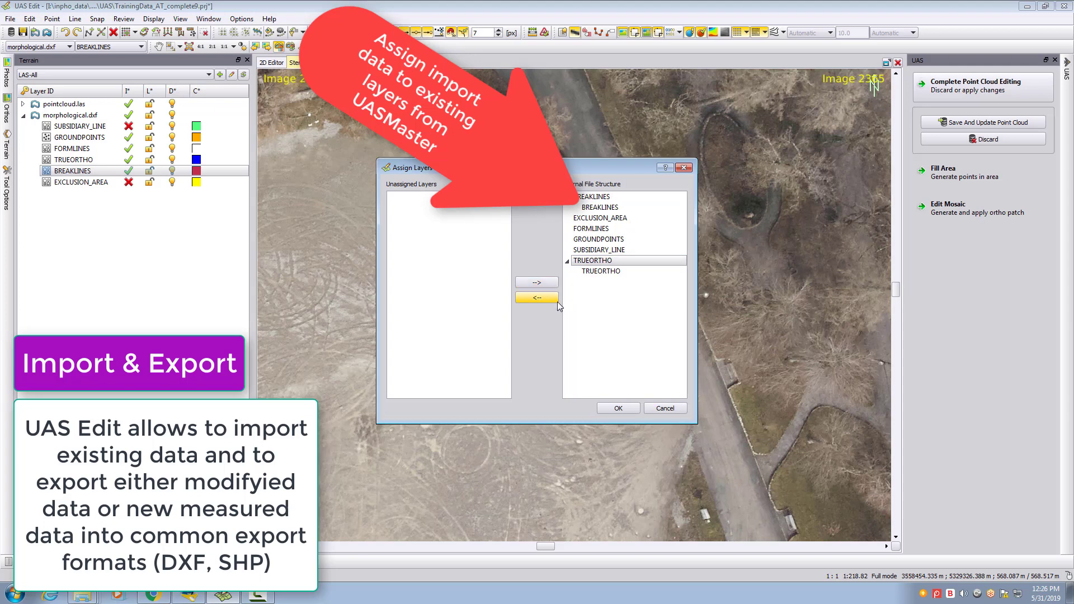
{"action": "left_click", "coordinate": [611, 406]}
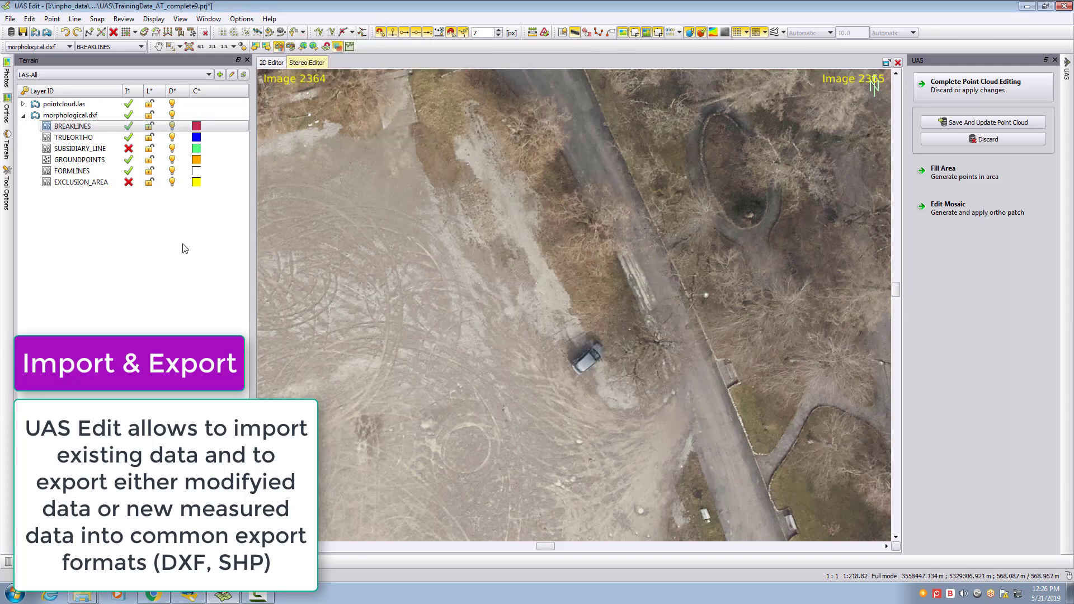
Zoom and pan the 2D Editor close onto the red breaklines and blue polygon.
{"action": "left_click", "coordinate": [272, 62]}
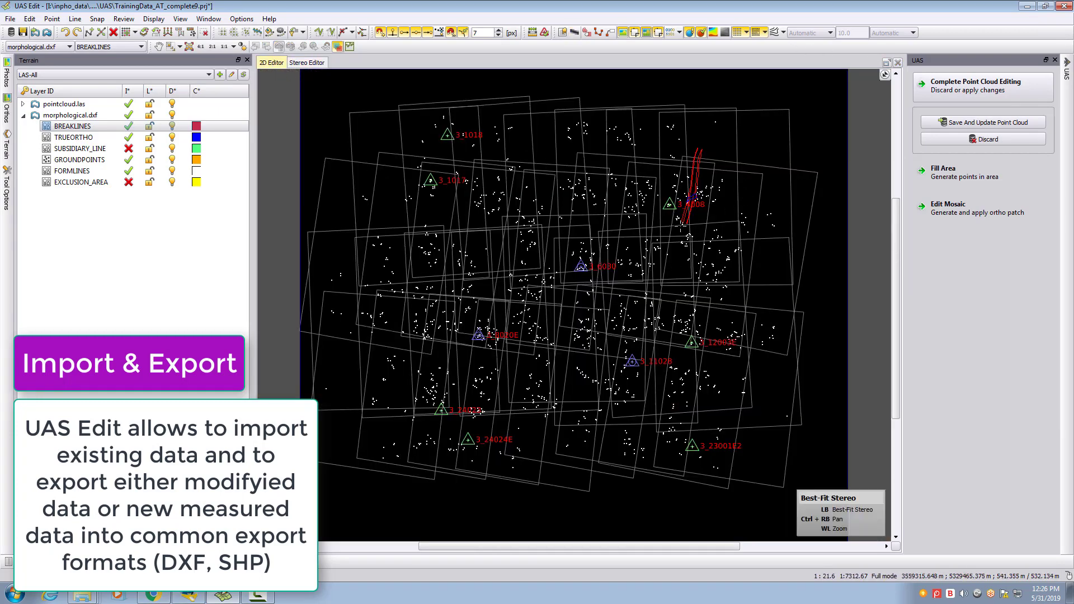
{"action": "scroll", "coordinate": [713, 170], "scroll_direction": "up", "scroll_amount": 1}
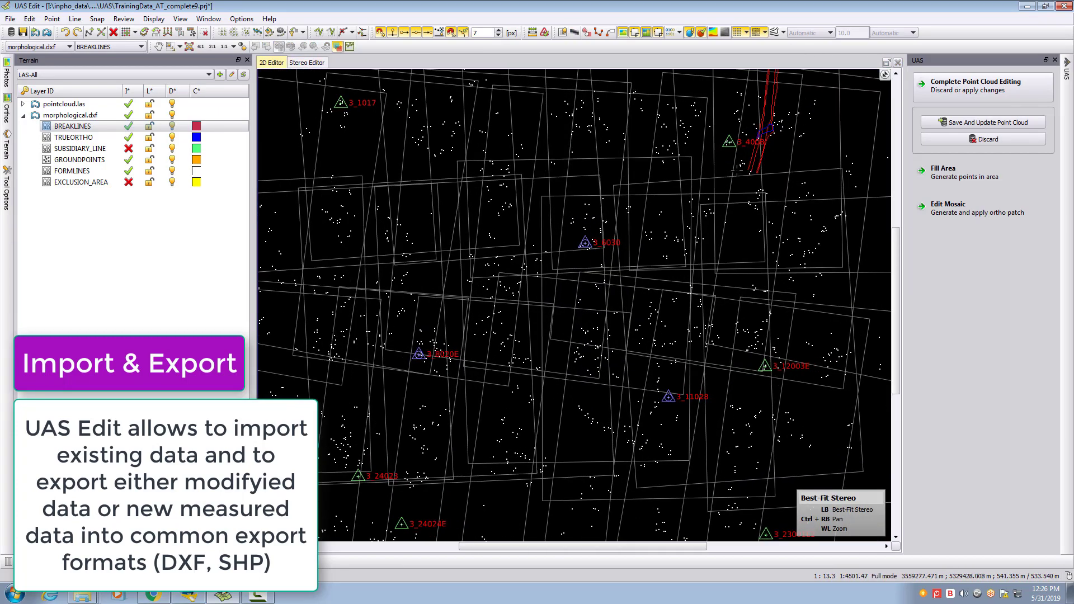
{"action": "right_click_drag", "start_coordinate": [750, 163], "coordinate": [649, 265], "text": "ctrl"}
{"action": "scroll", "coordinate": [663, 246], "scroll_direction": "up", "scroll_amount": 3}
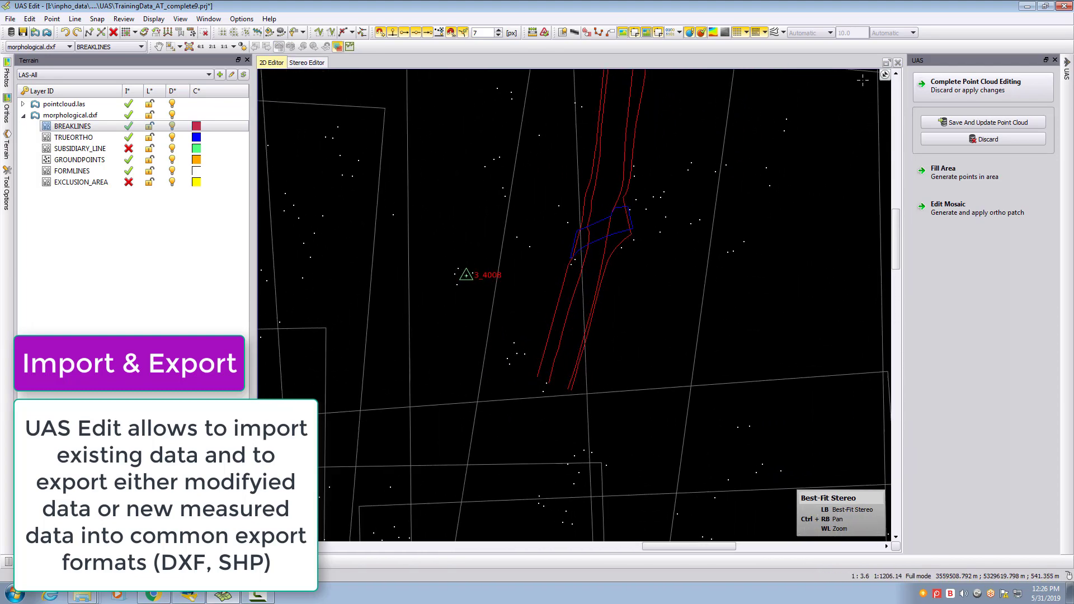
Show image 2345's stereo pair of the bridge with the breaklines overlaid, zoomed out slightly.
{"action": "left_click", "coordinate": [307, 63]}
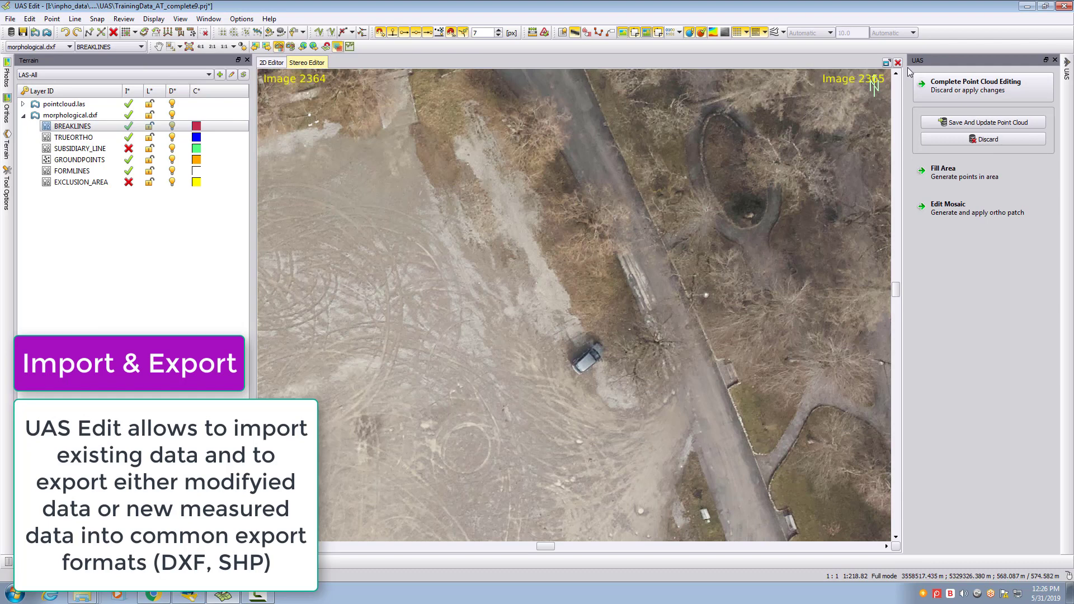
{"action": "left_click", "coordinate": [898, 63]}
{"action": "left_click", "coordinate": [585, 255]}
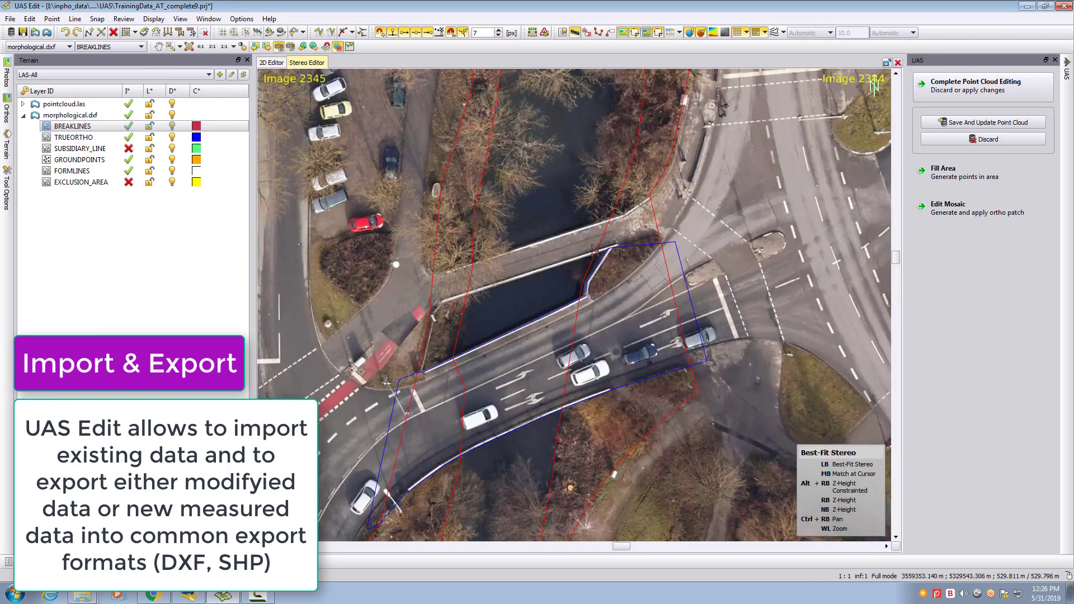
{"action": "scroll", "coordinate": [592, 259], "scroll_direction": "down", "scroll_amount": 2}
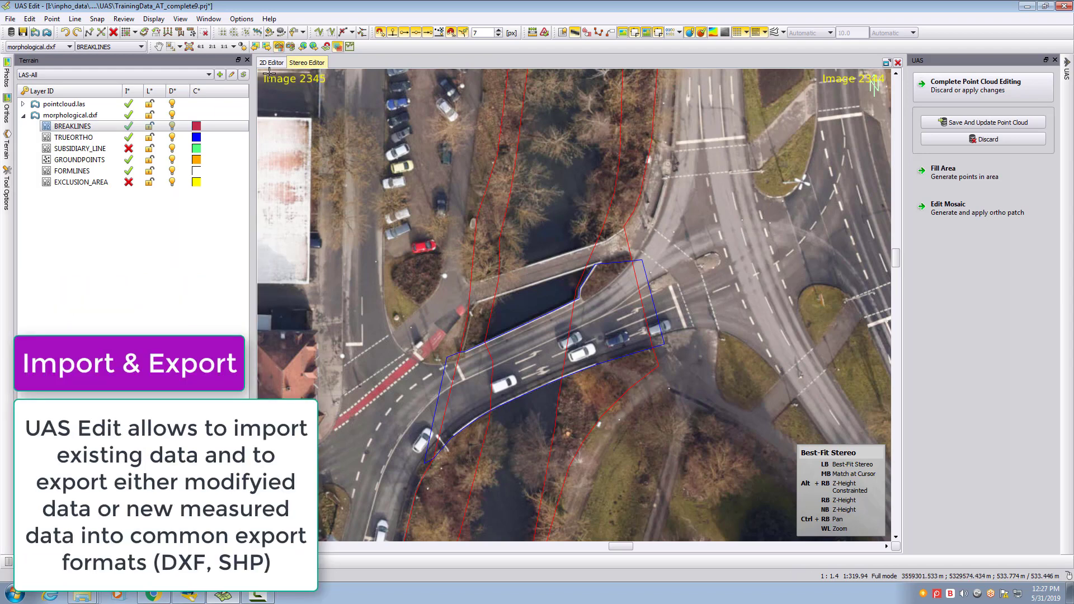
Start a vector data export from the editor and exclude pointcloud.las.
{"action": "left_click", "coordinate": [11, 19]}
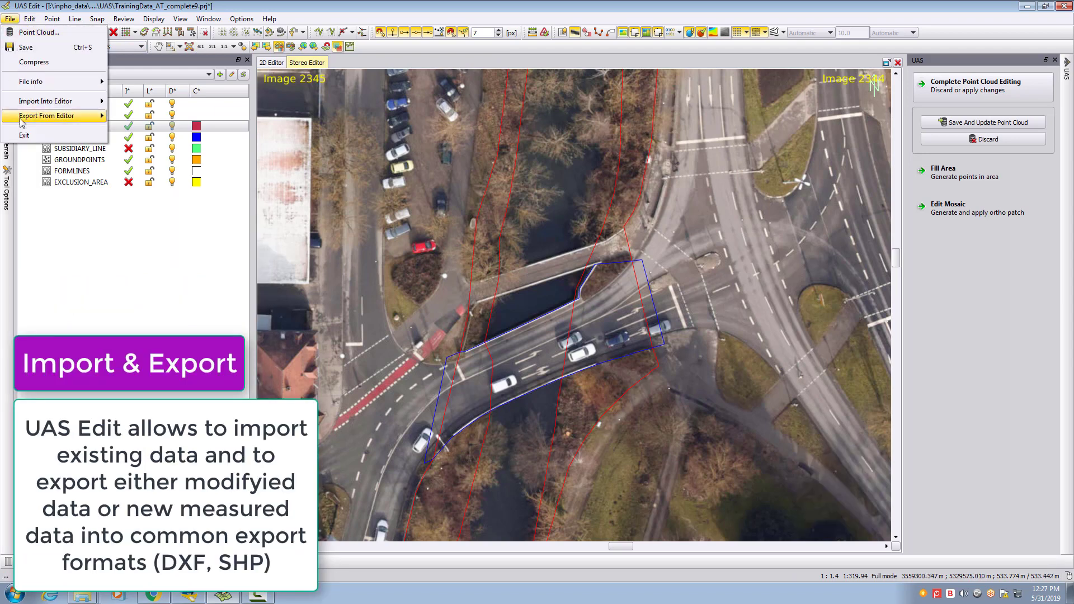
{"action": "mouse_move", "coordinate": [77, 118]}
{"action": "left_click", "coordinate": [139, 117]}
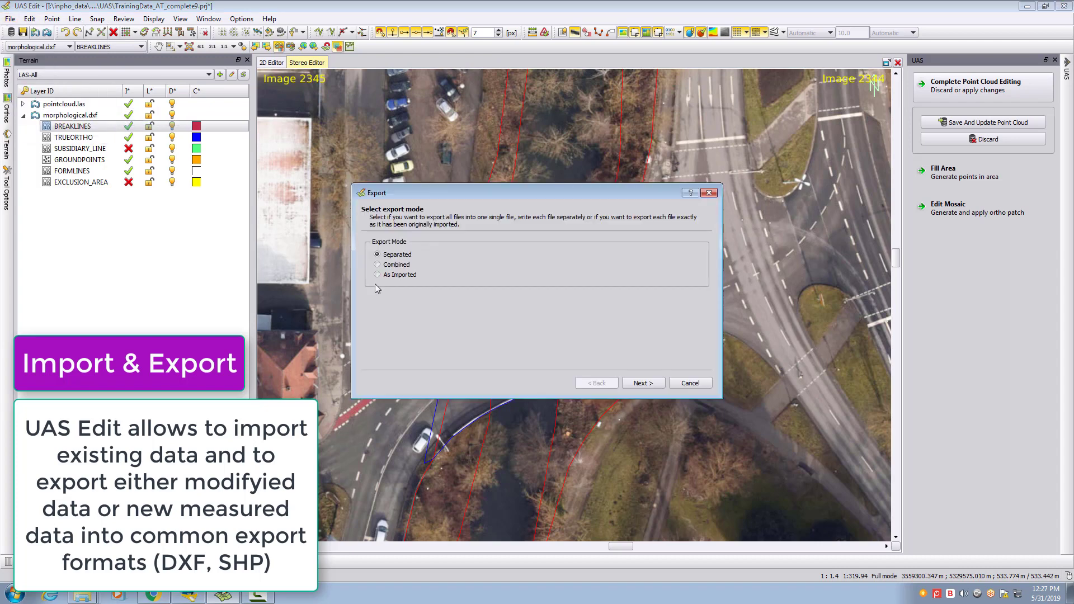
{"action": "left_click", "coordinate": [644, 383]}
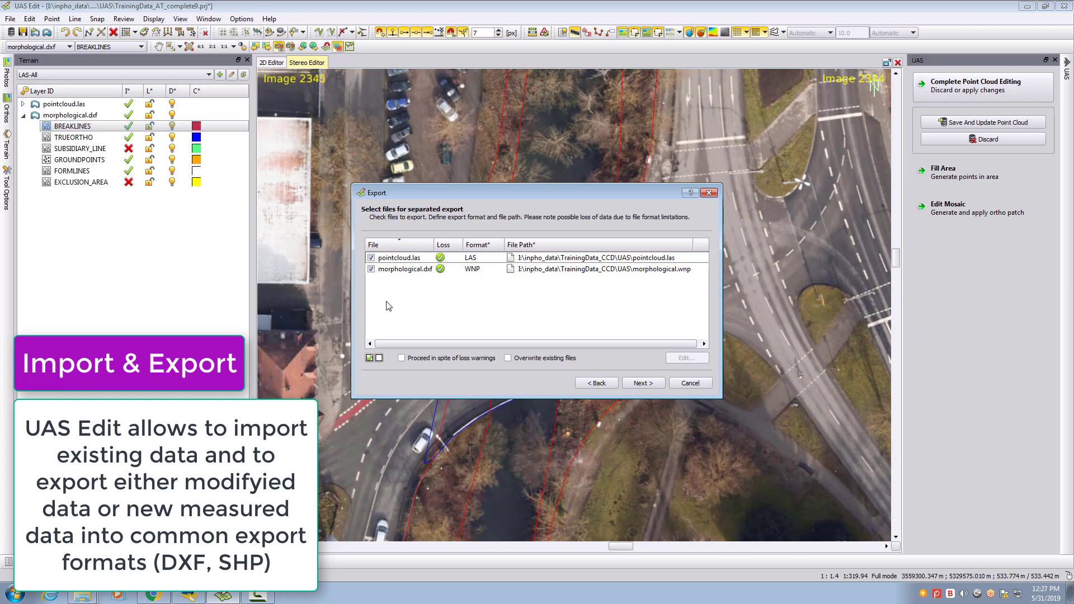
{"action": "left_click", "coordinate": [371, 258]}
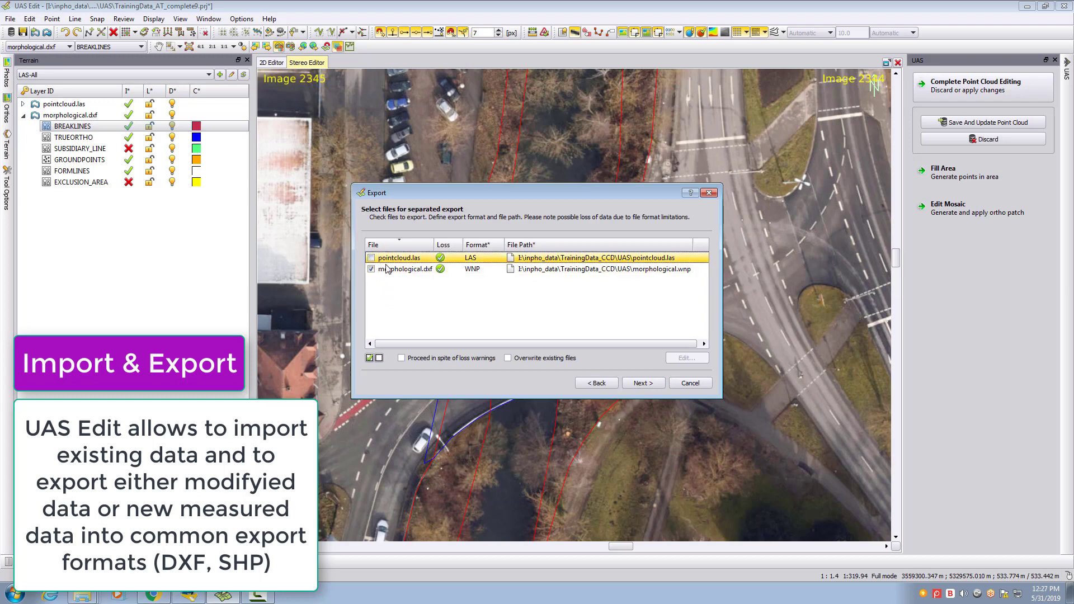
Set morphological.dxf to export in DXF format to export.dxf in the UAS folder.
{"action": "left_click", "coordinate": [390, 269]}
{"action": "left_click", "coordinate": [684, 358]}
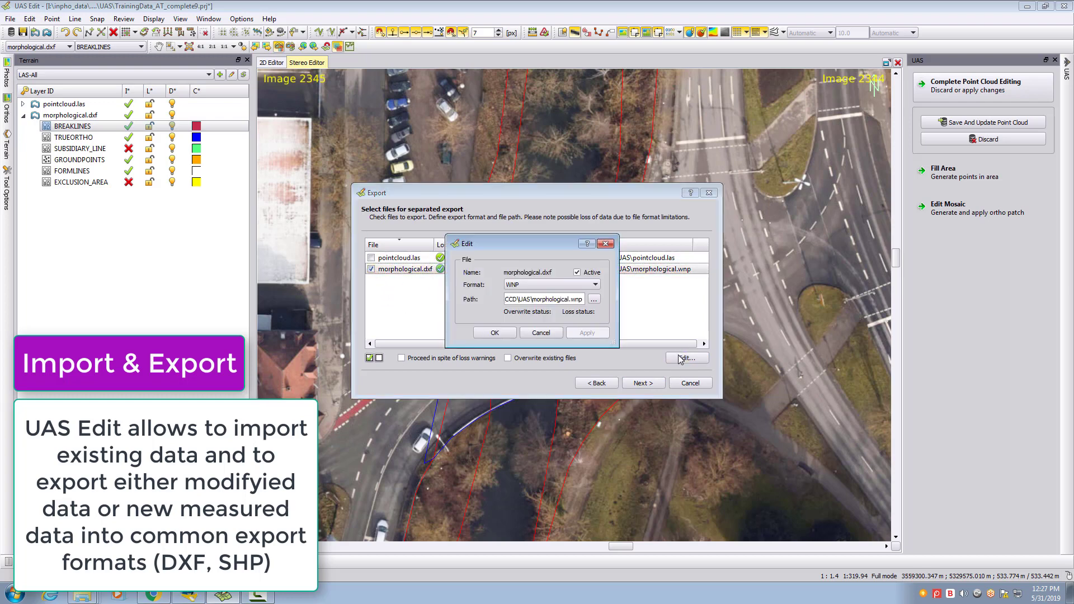
{"action": "left_click", "coordinate": [595, 285]}
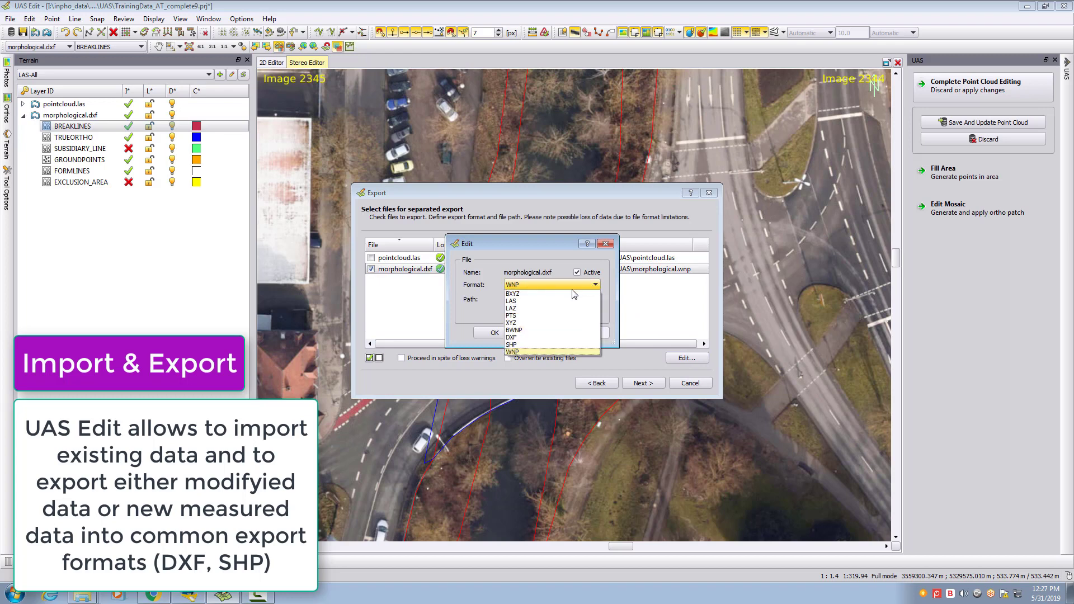
{"action": "left_click", "coordinate": [537, 337]}
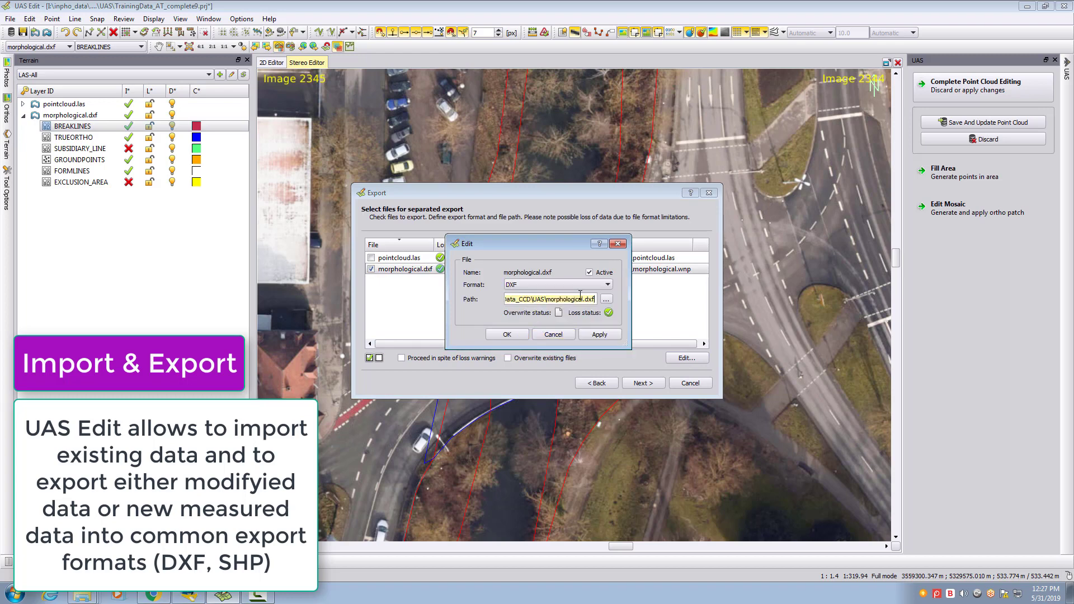
{"action": "left_click", "coordinate": [606, 300]}
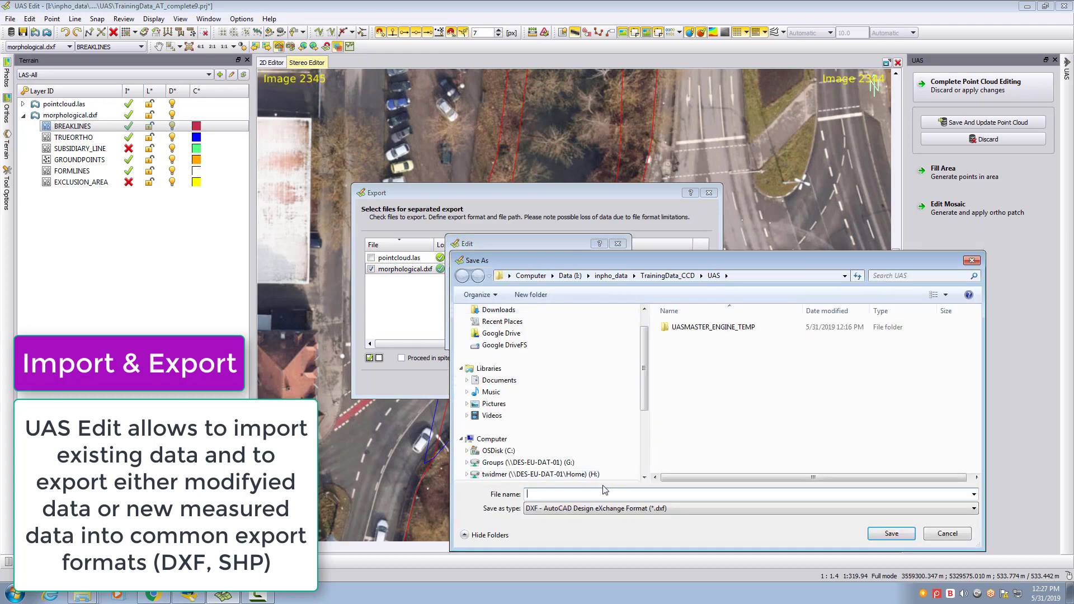
{"action": "type", "text": "export"}
{"action": "left_click", "coordinate": [902, 535]}
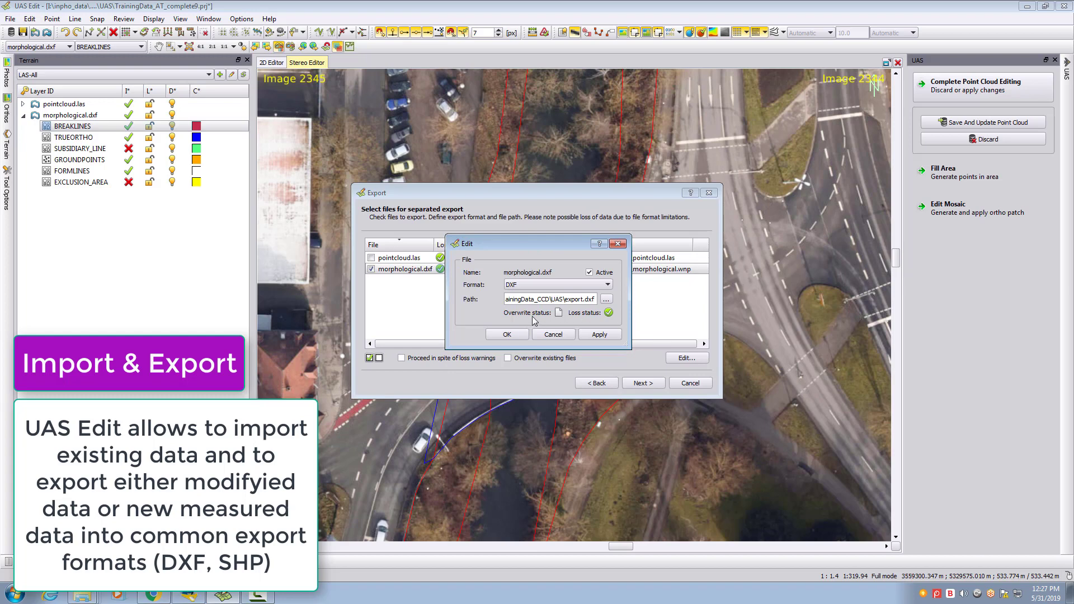
{"action": "left_click", "coordinate": [516, 332]}
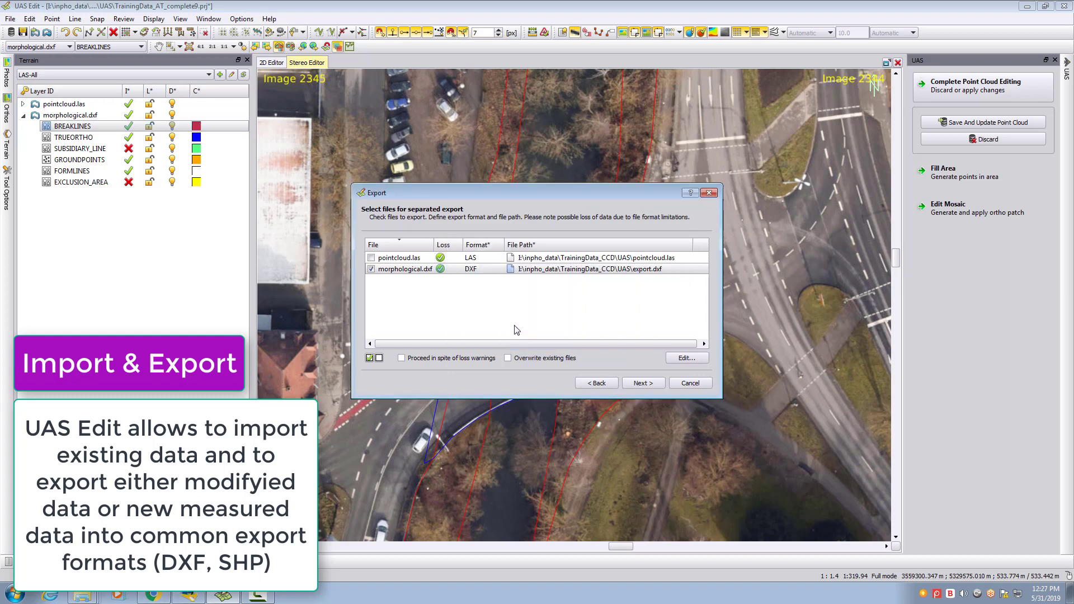
Include all six layers of morphological.dxf in the export layer mapping.
{"action": "left_click", "coordinate": [643, 385]}
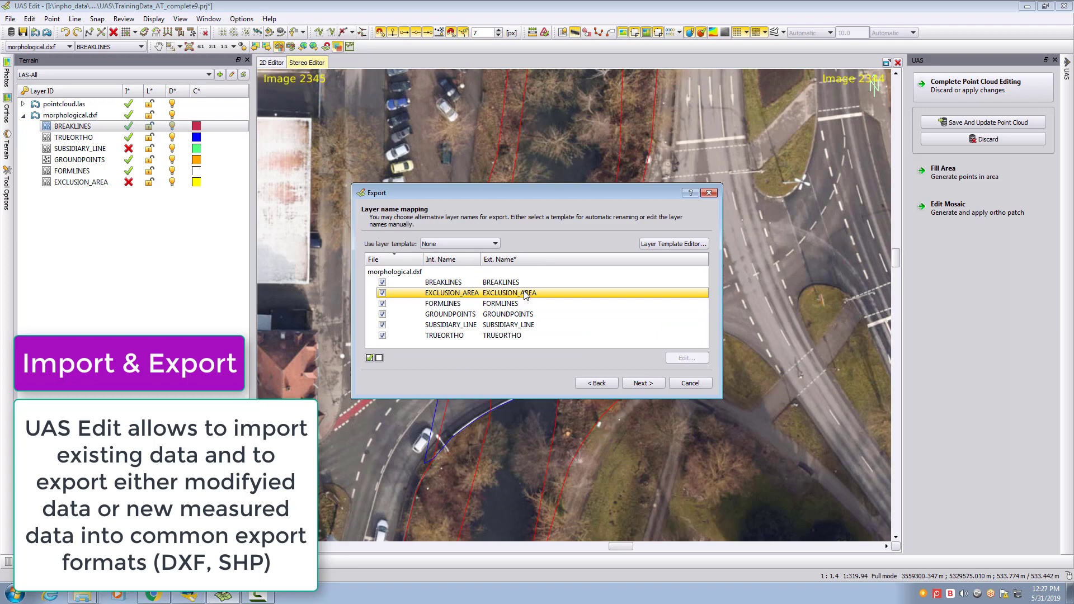
{"action": "left_click", "coordinate": [379, 359]}
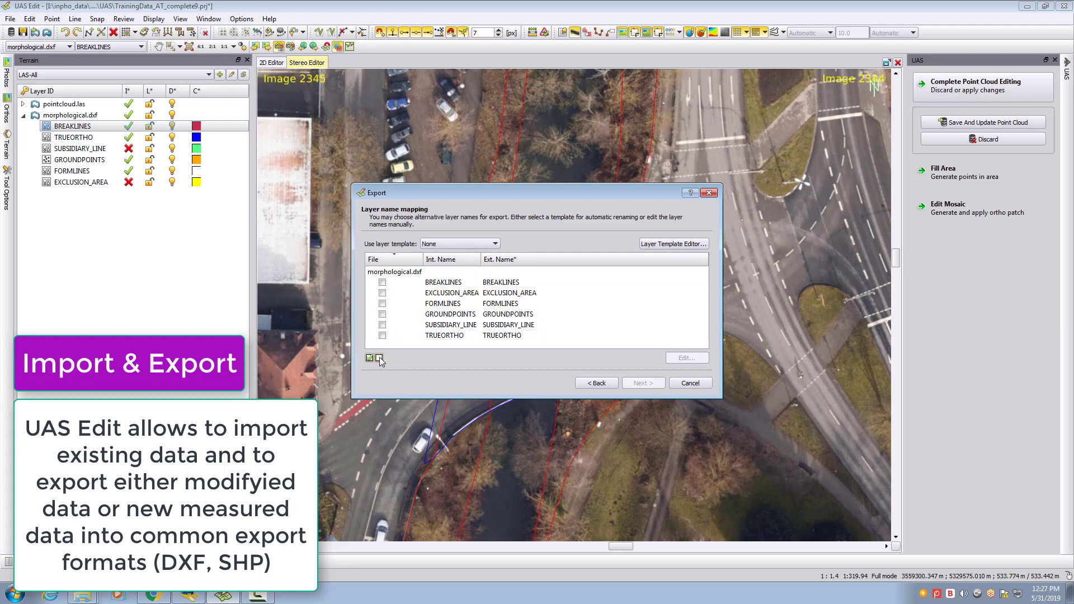
{"action": "left_click", "coordinate": [382, 282]}
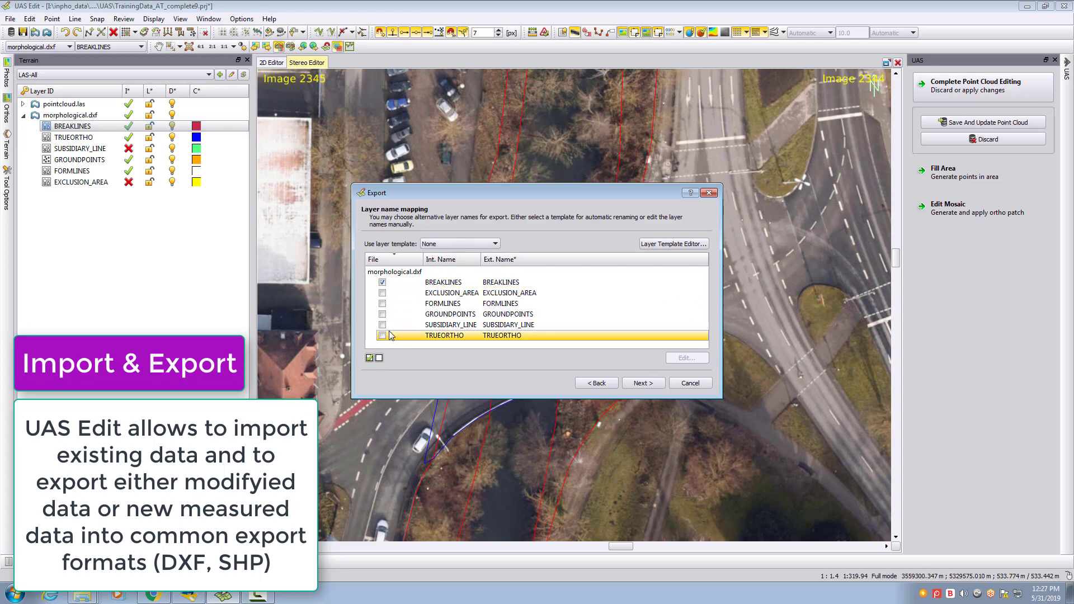
{"action": "left_click", "coordinate": [369, 357]}
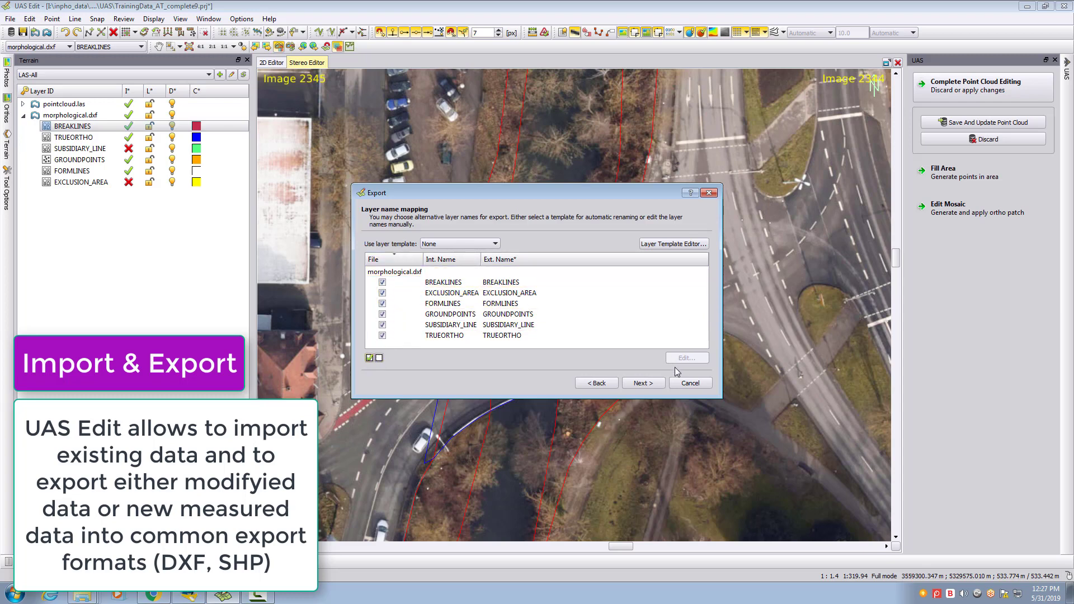
Pass the export limit settings, commit the export, and center the file browser window.
{"action": "left_click", "coordinate": [641, 383]}
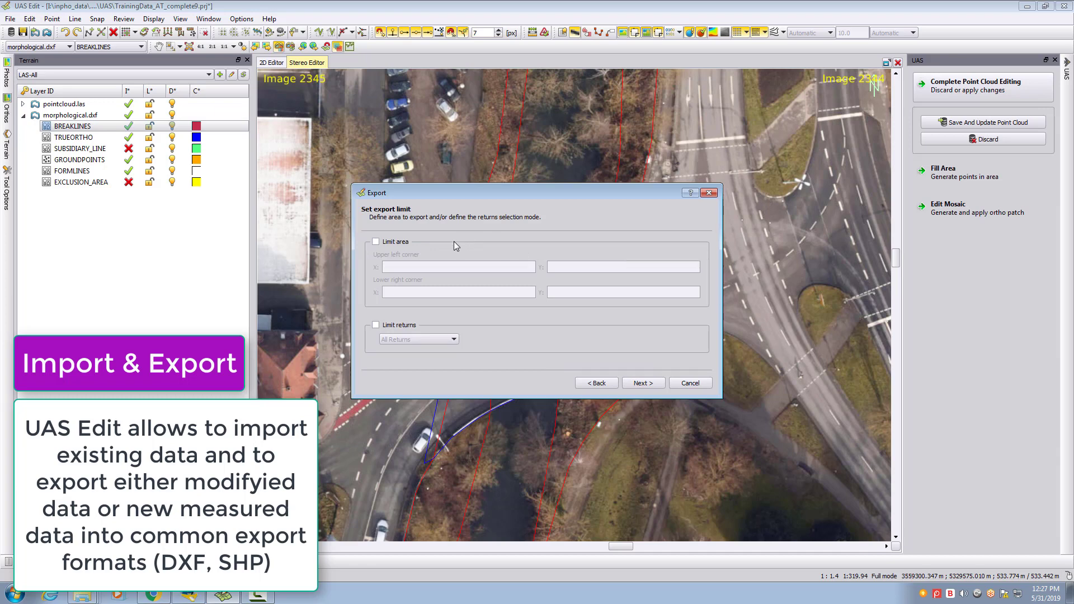
{"action": "left_click", "coordinate": [630, 385]}
{"action": "left_click", "coordinate": [634, 386]}
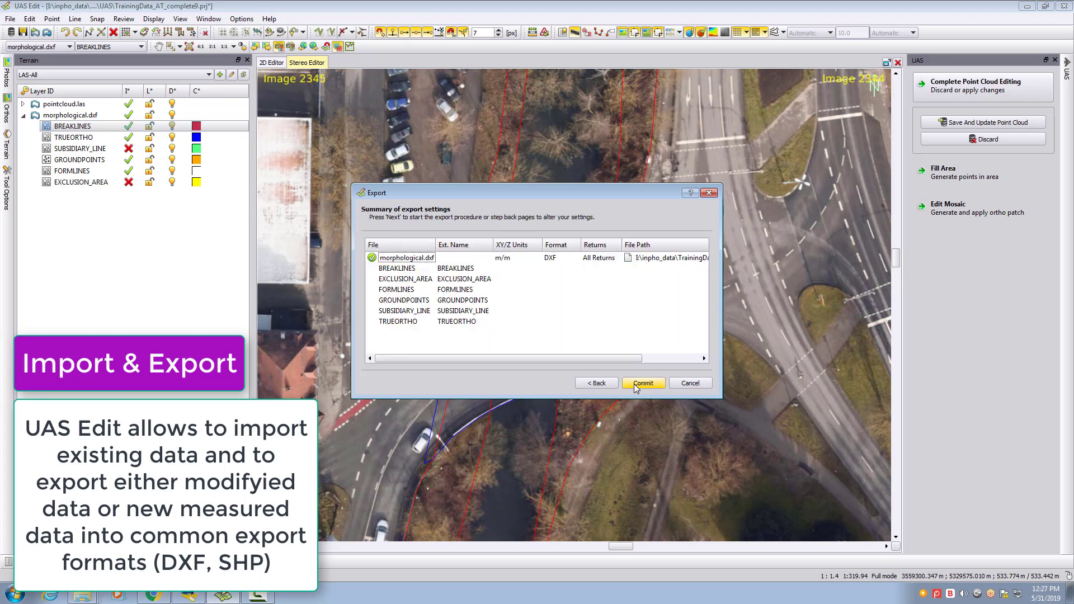
{"action": "left_click", "coordinate": [637, 388]}
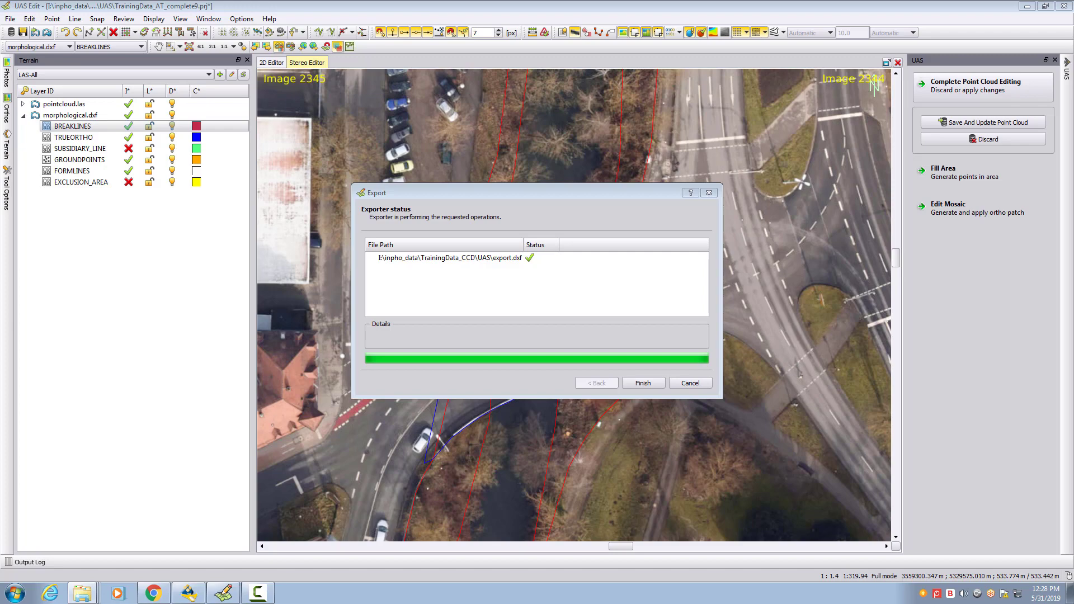
{"action": "left_click_drag", "start_coordinate": [946, 100], "coordinate": [539, 86]}
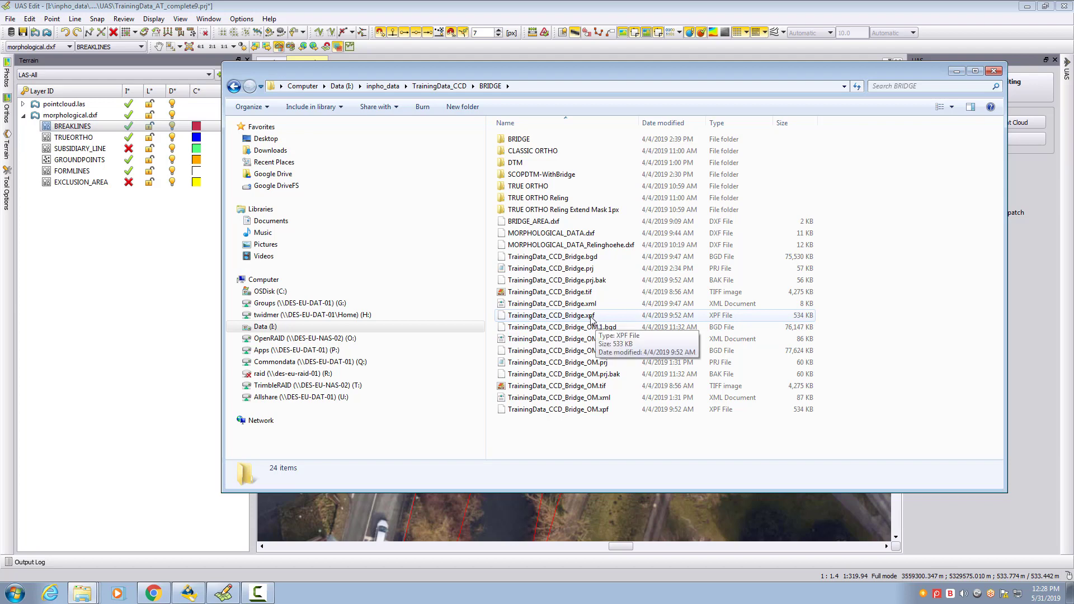
Verify export.dxf (about 12 KB) is in TrainingData_CCD\UAS, then minimize Explorer.
{"action": "left_click", "coordinate": [382, 86]}
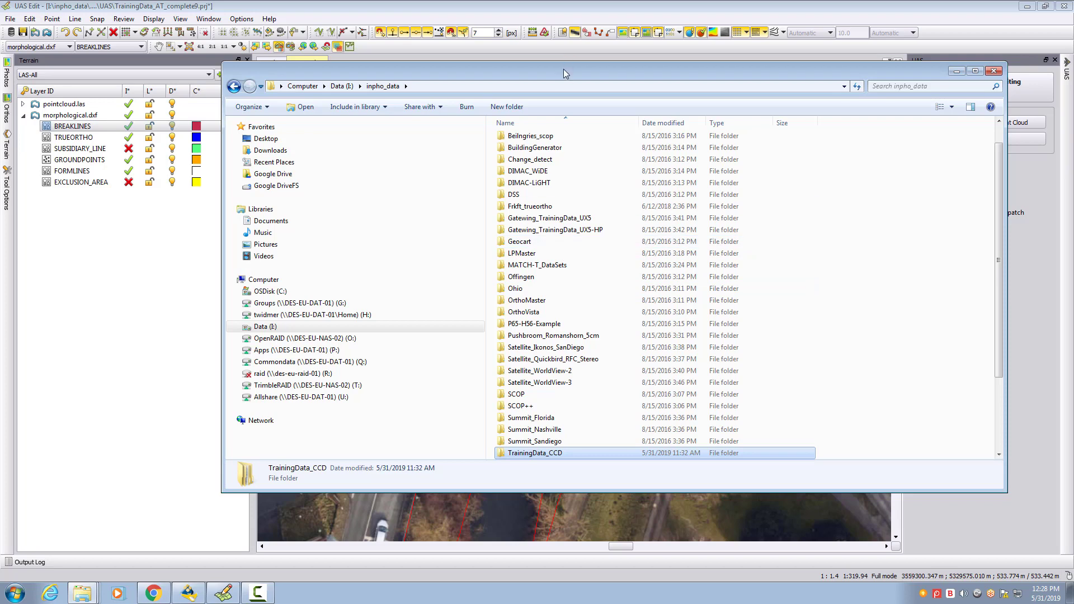
{"action": "key", "text": "alt+Left"}
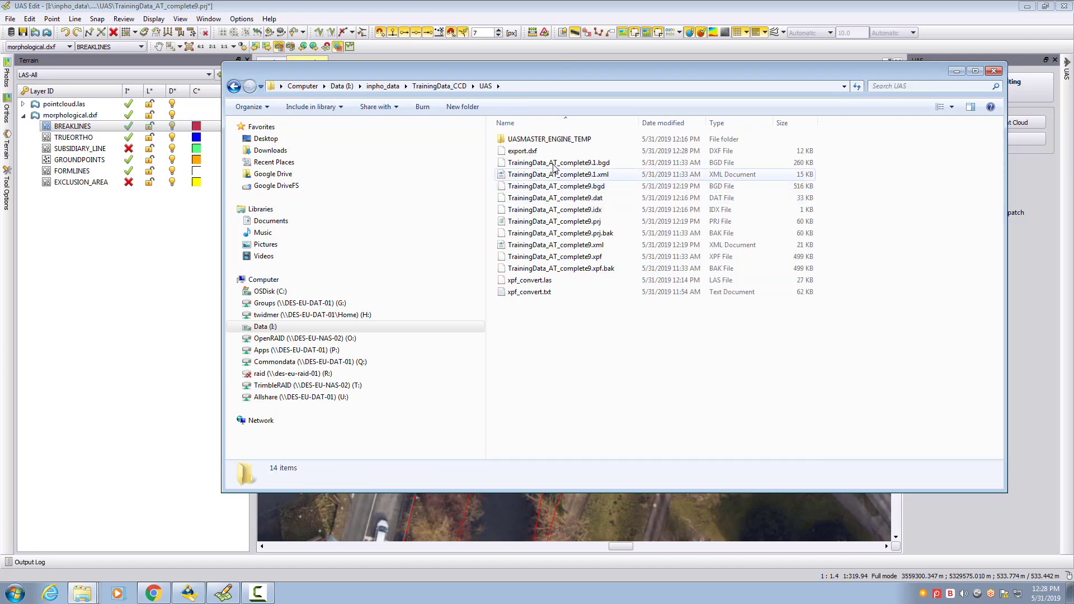
{"action": "left_click", "coordinate": [523, 152]}
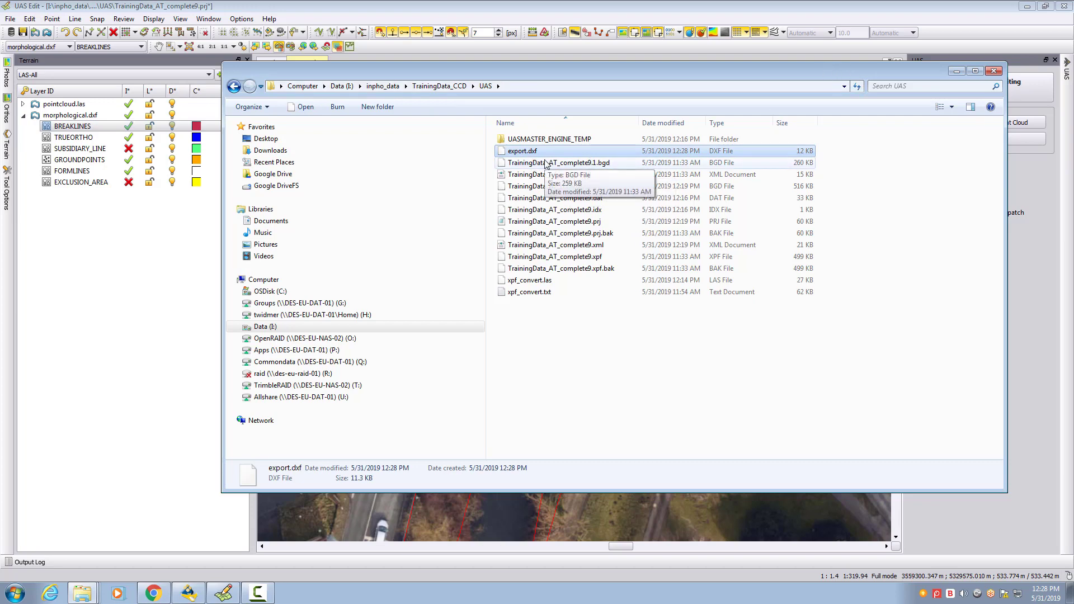
{"action": "left_click", "coordinate": [957, 73]}
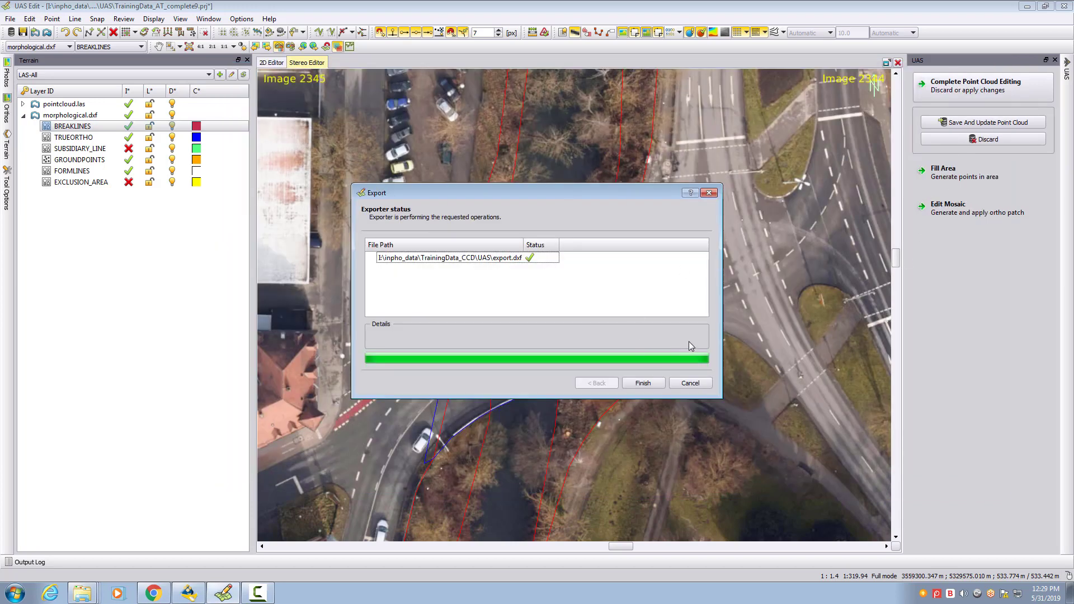
Finish the Export dialog to show the bridge with its red breaklines and blue polygon.
{"action": "left_click", "coordinate": [650, 383]}
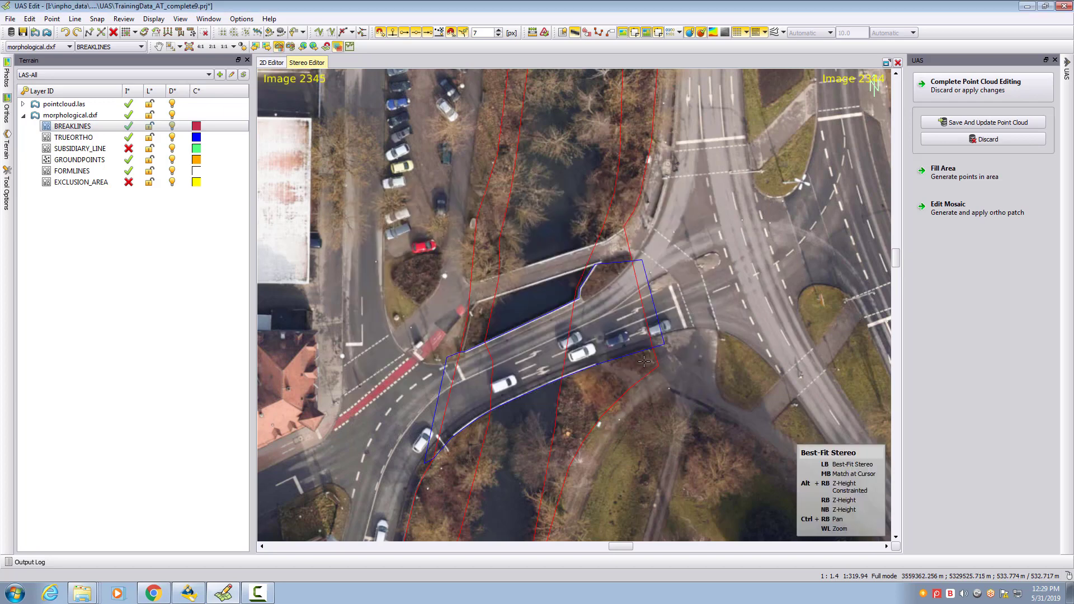